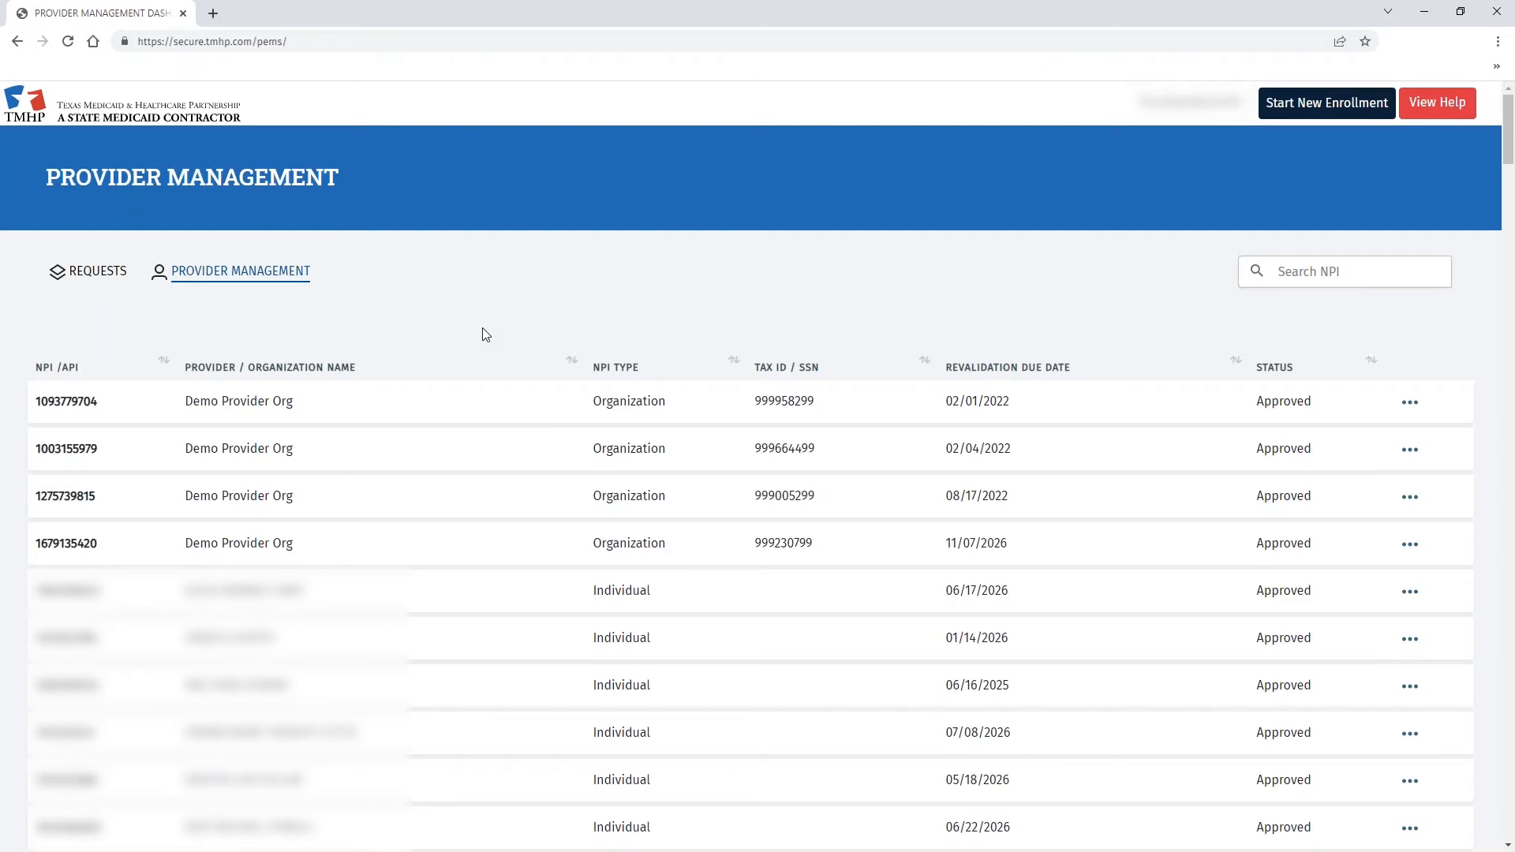
# - Switch from Provider Management to the Requests dashboard
pyautogui.click(87, 276)
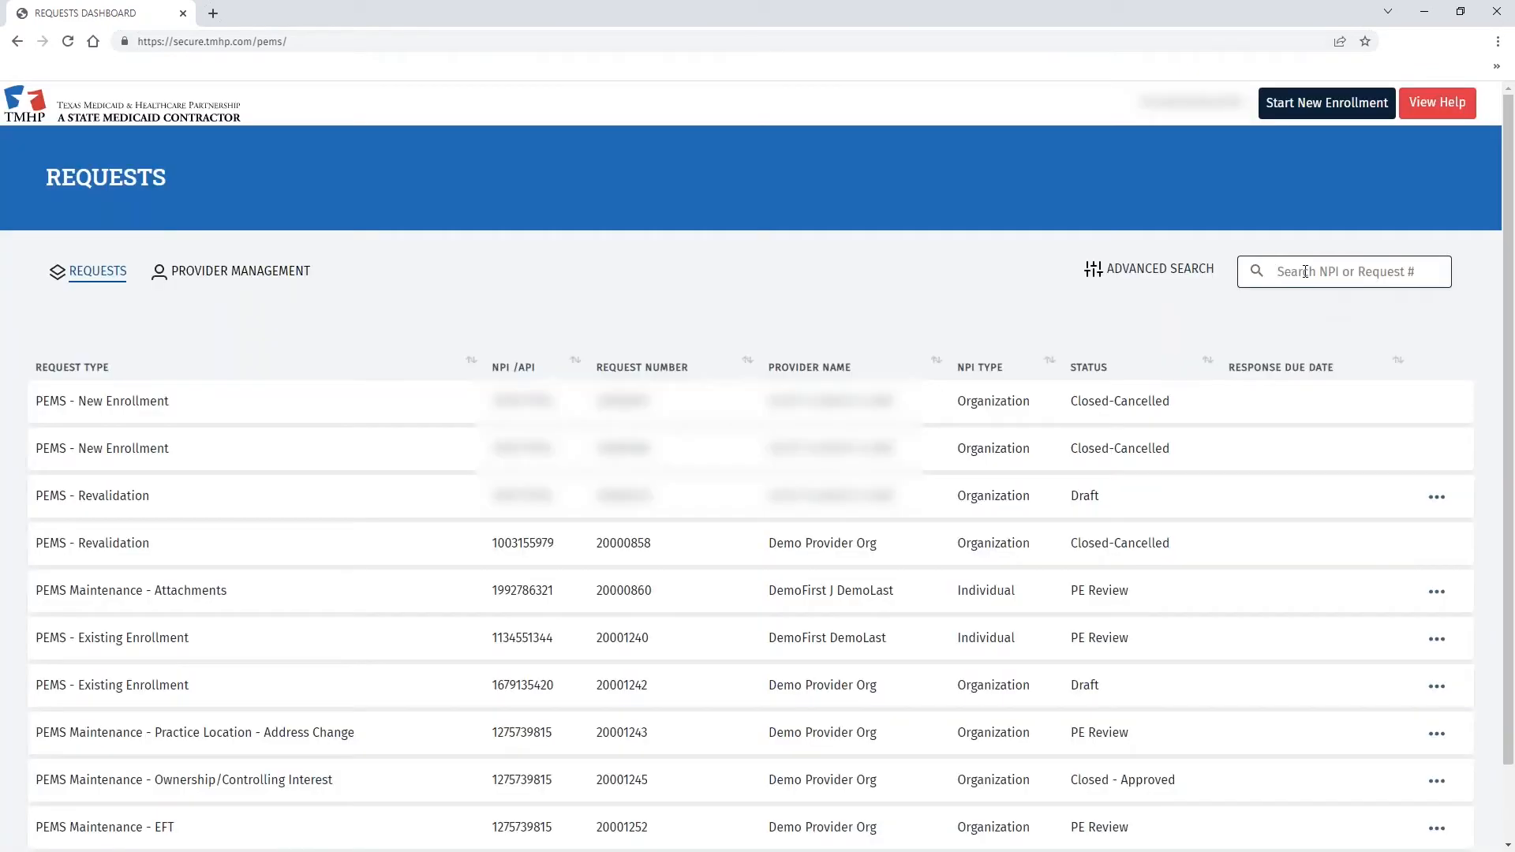
# - Search for request 20001242 and open it from its row's actions menu
pyautogui.click(1305, 272)
pyautogui.write('20001242')
pyautogui.click(1256, 271)
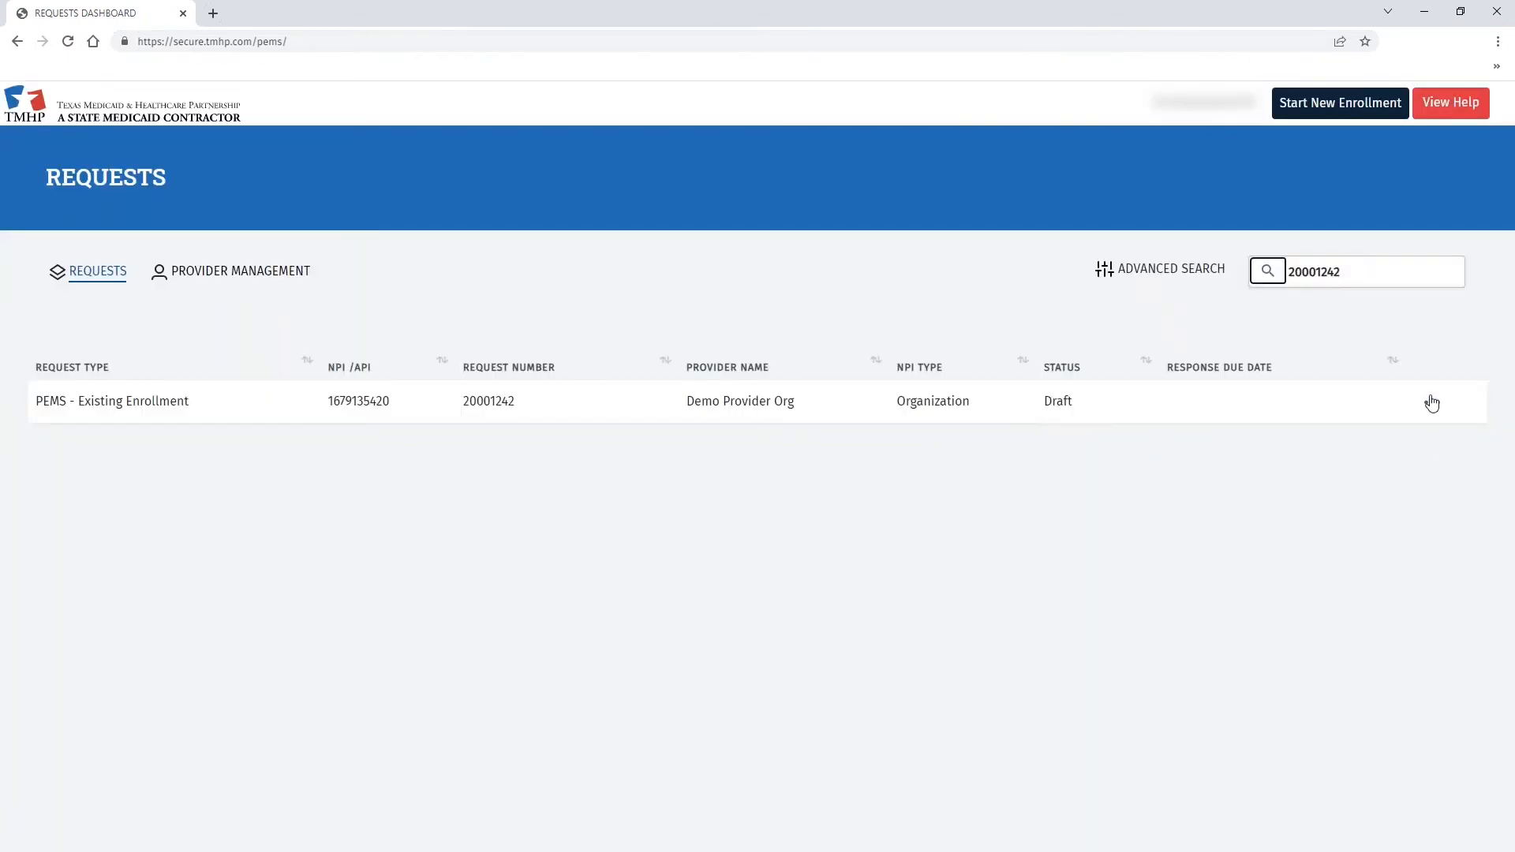
pyautogui.click(1433, 404)
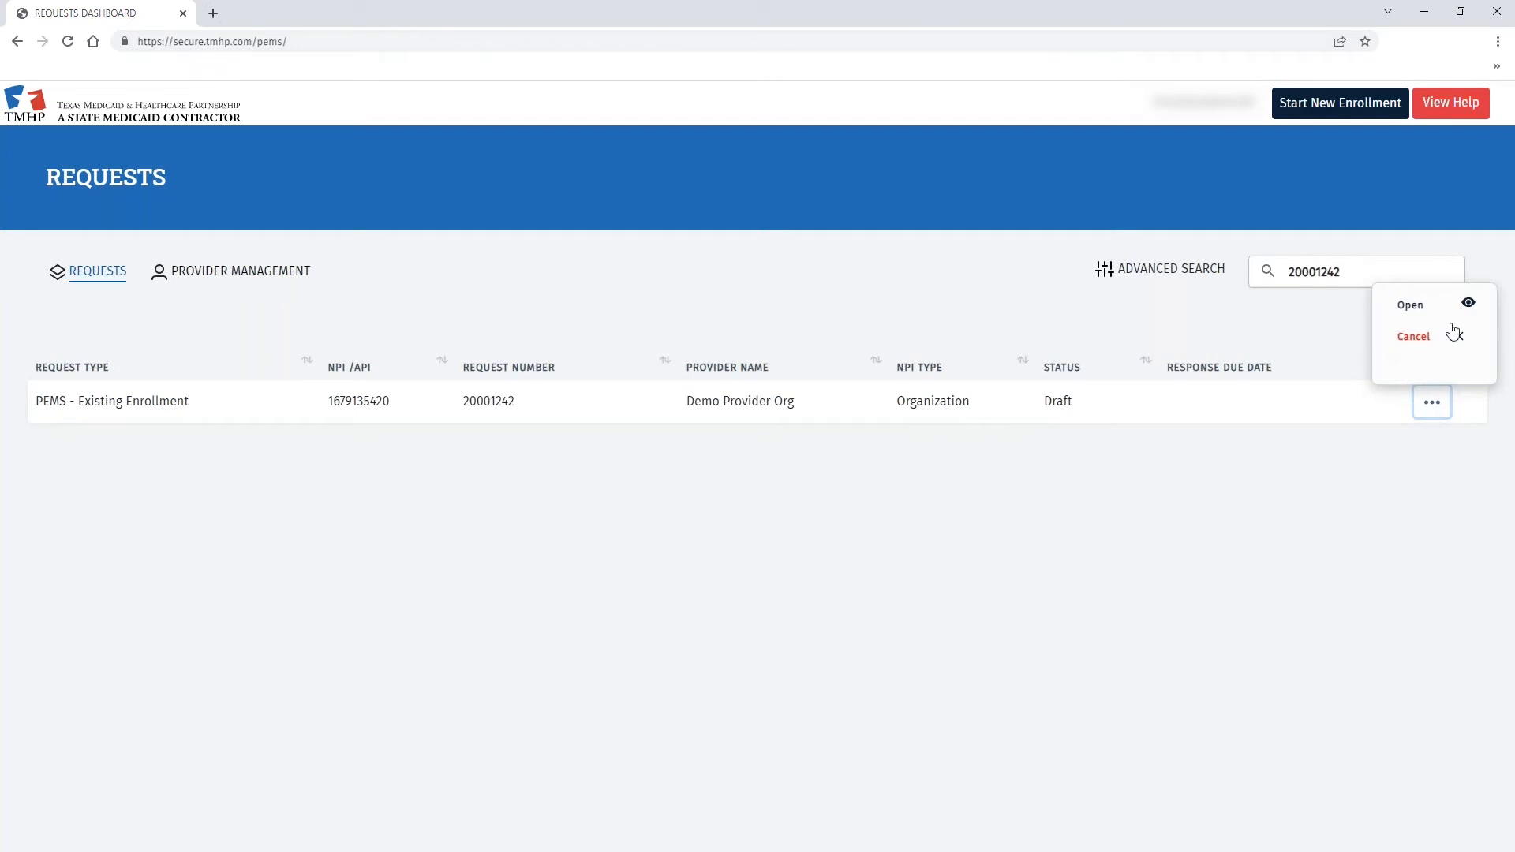
pyautogui.click(1411, 305)
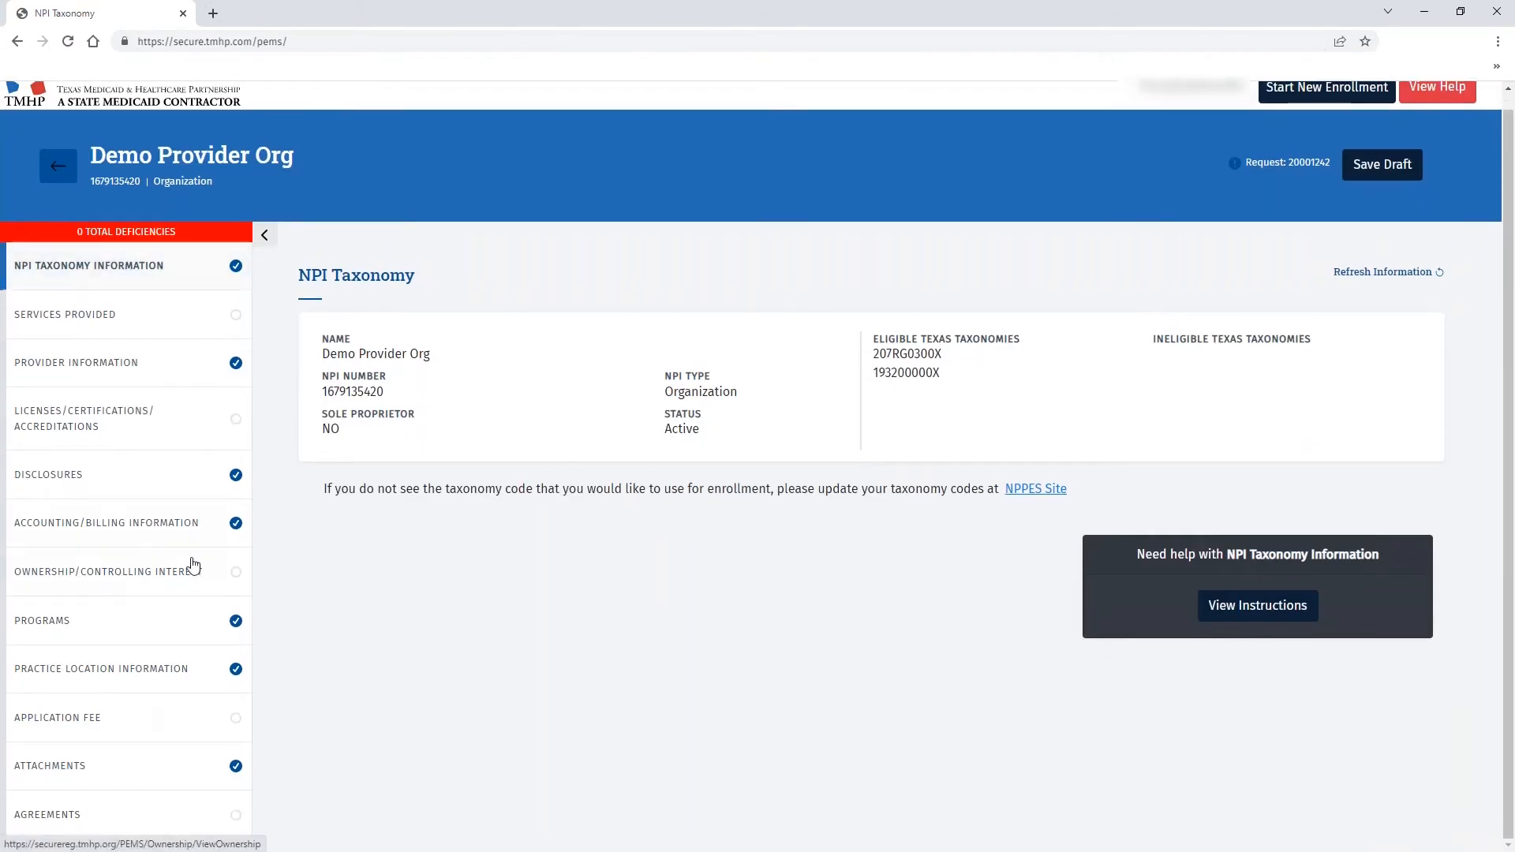
# - Show the request's Agreements & Signatures page with the signed HHSC Enrollment Agreement
pyautogui.click(127, 821)
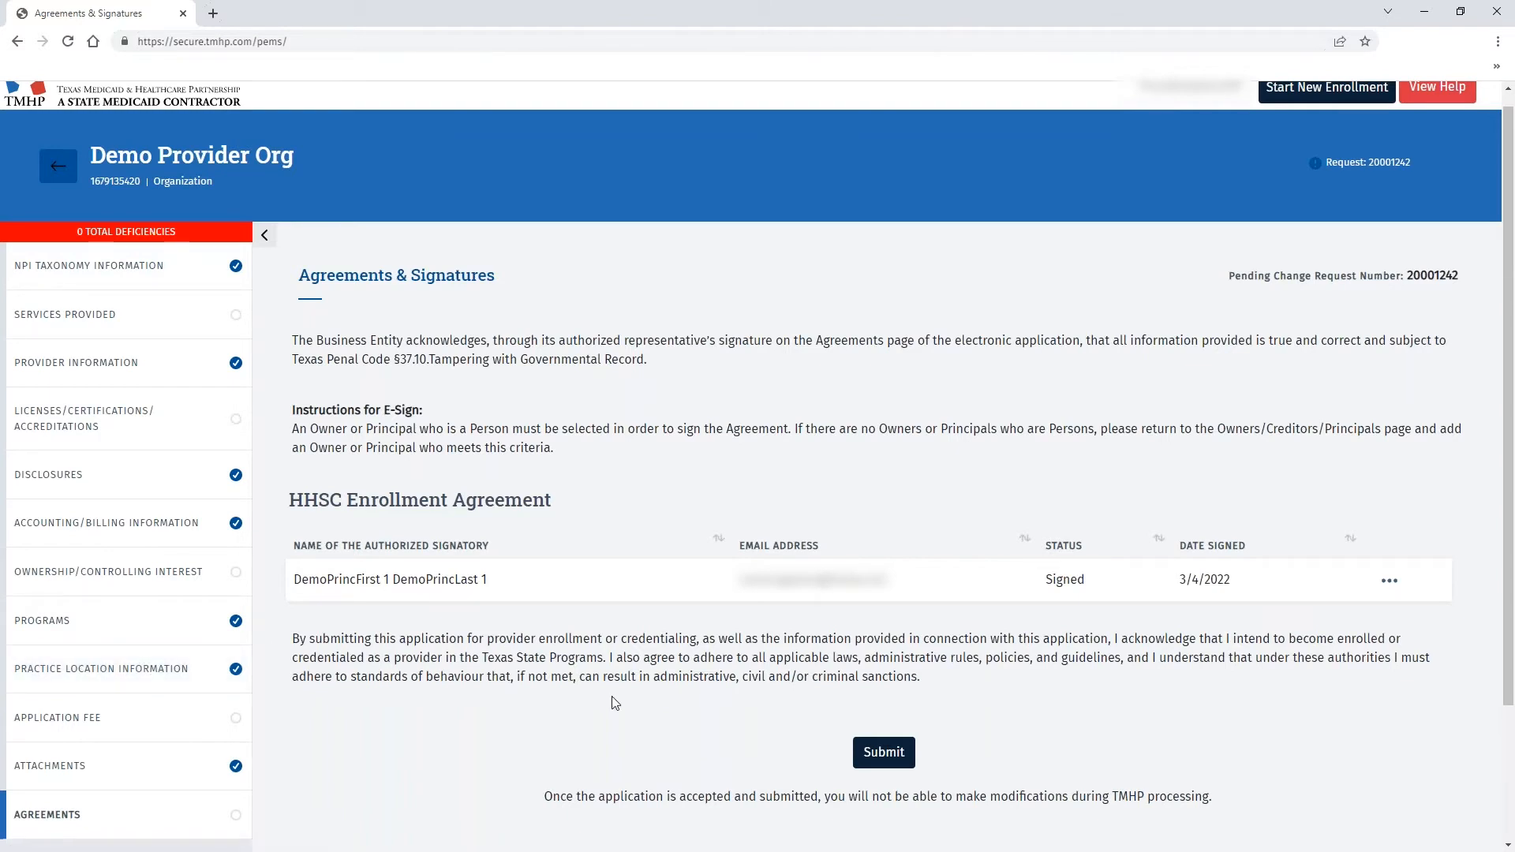
# - Submit the request, review its 7 deficiencies, and go to Ownership/Controlling Interest
pyautogui.click(906, 757)
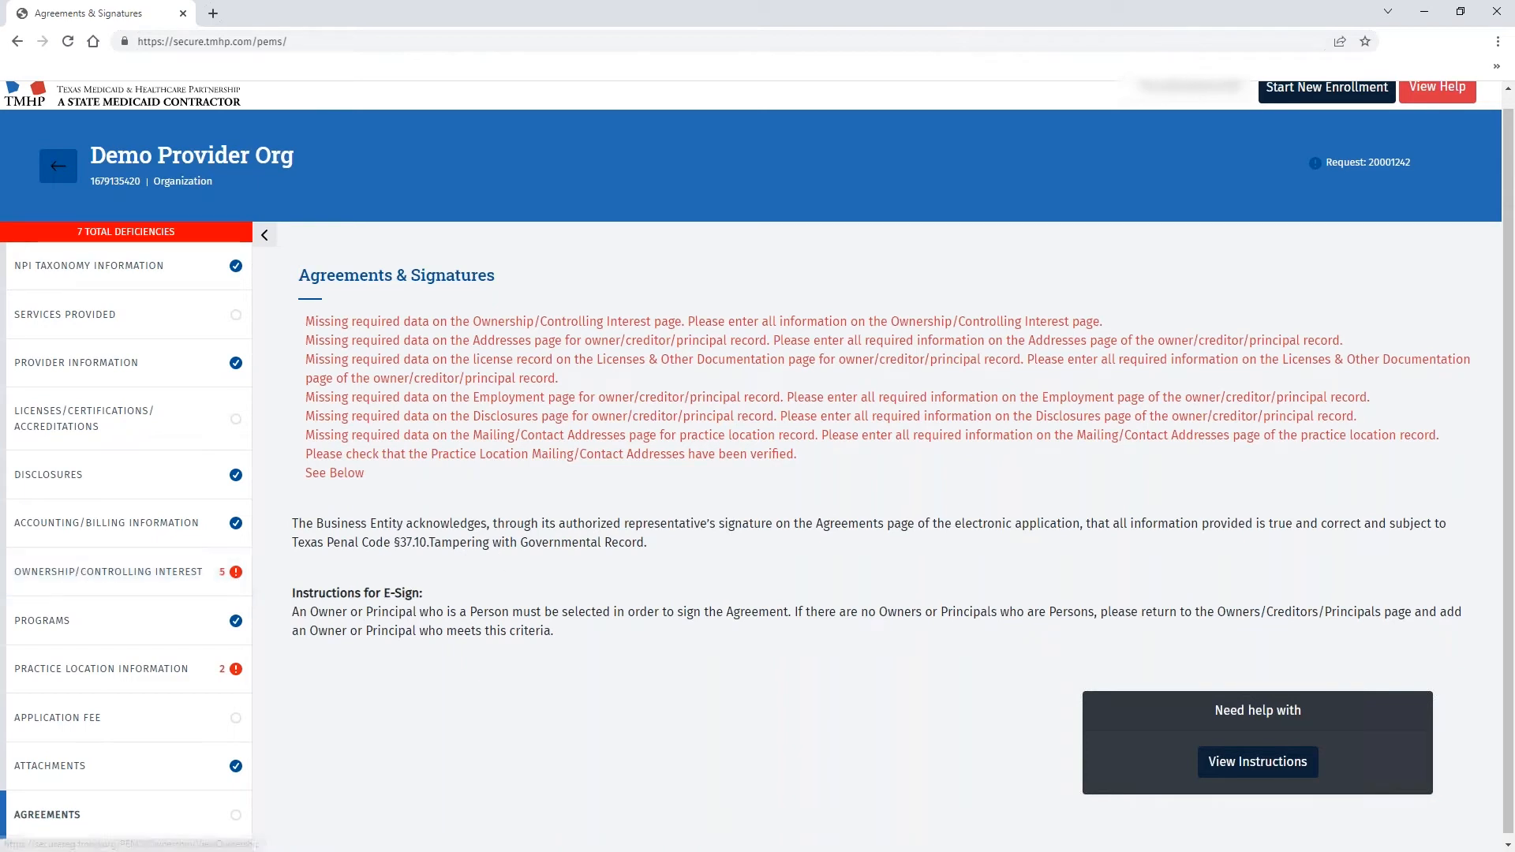
pyautogui.click(139, 583)
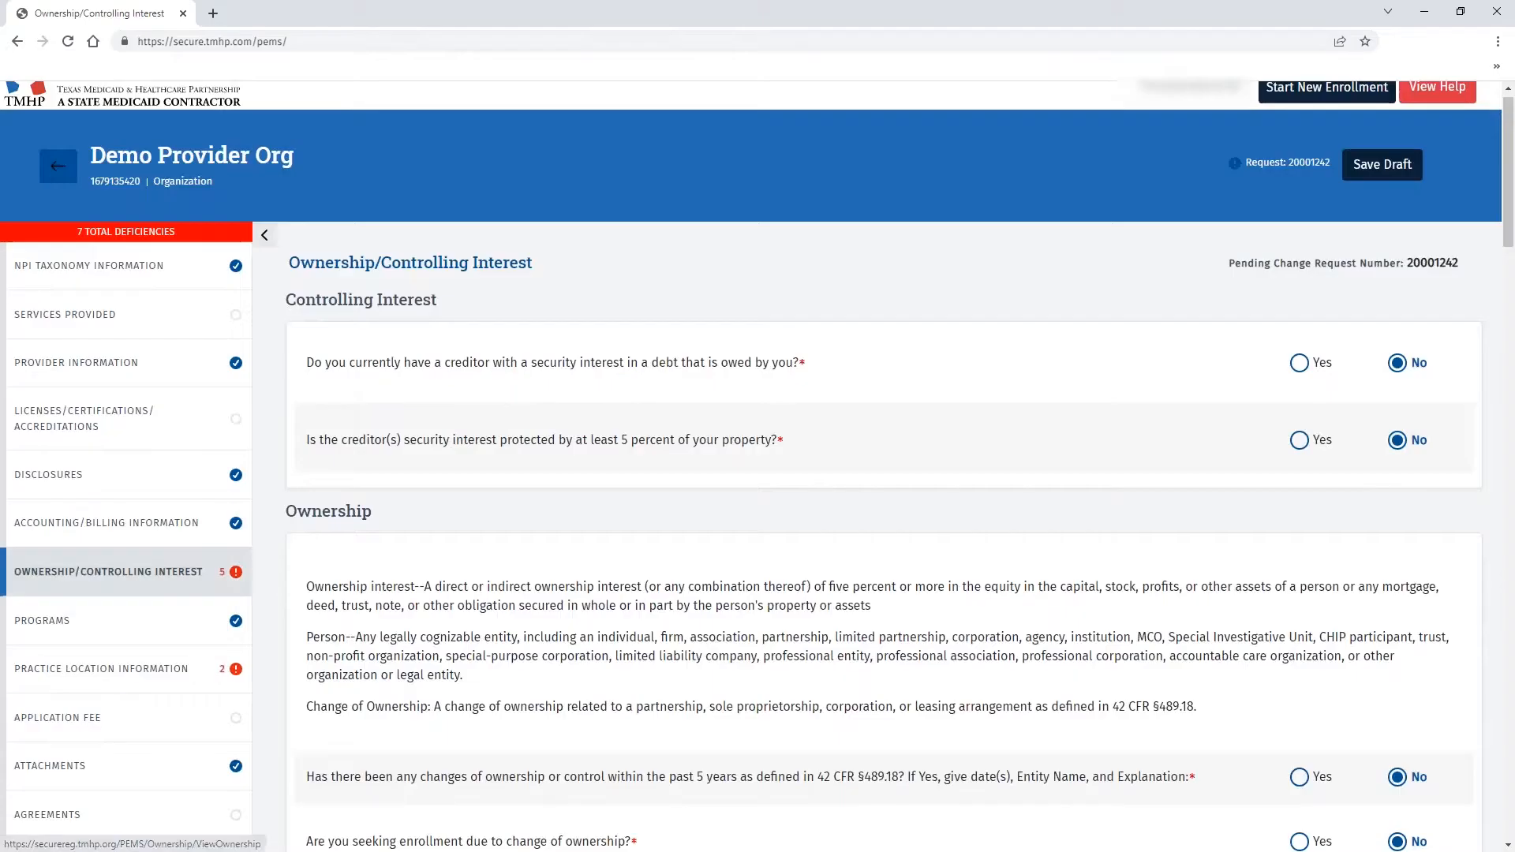
# - Scroll down to the Owners/Creditors/Principals table showing the deficient 0-percent owner
pyautogui.scroll(-10, 1115, 555)
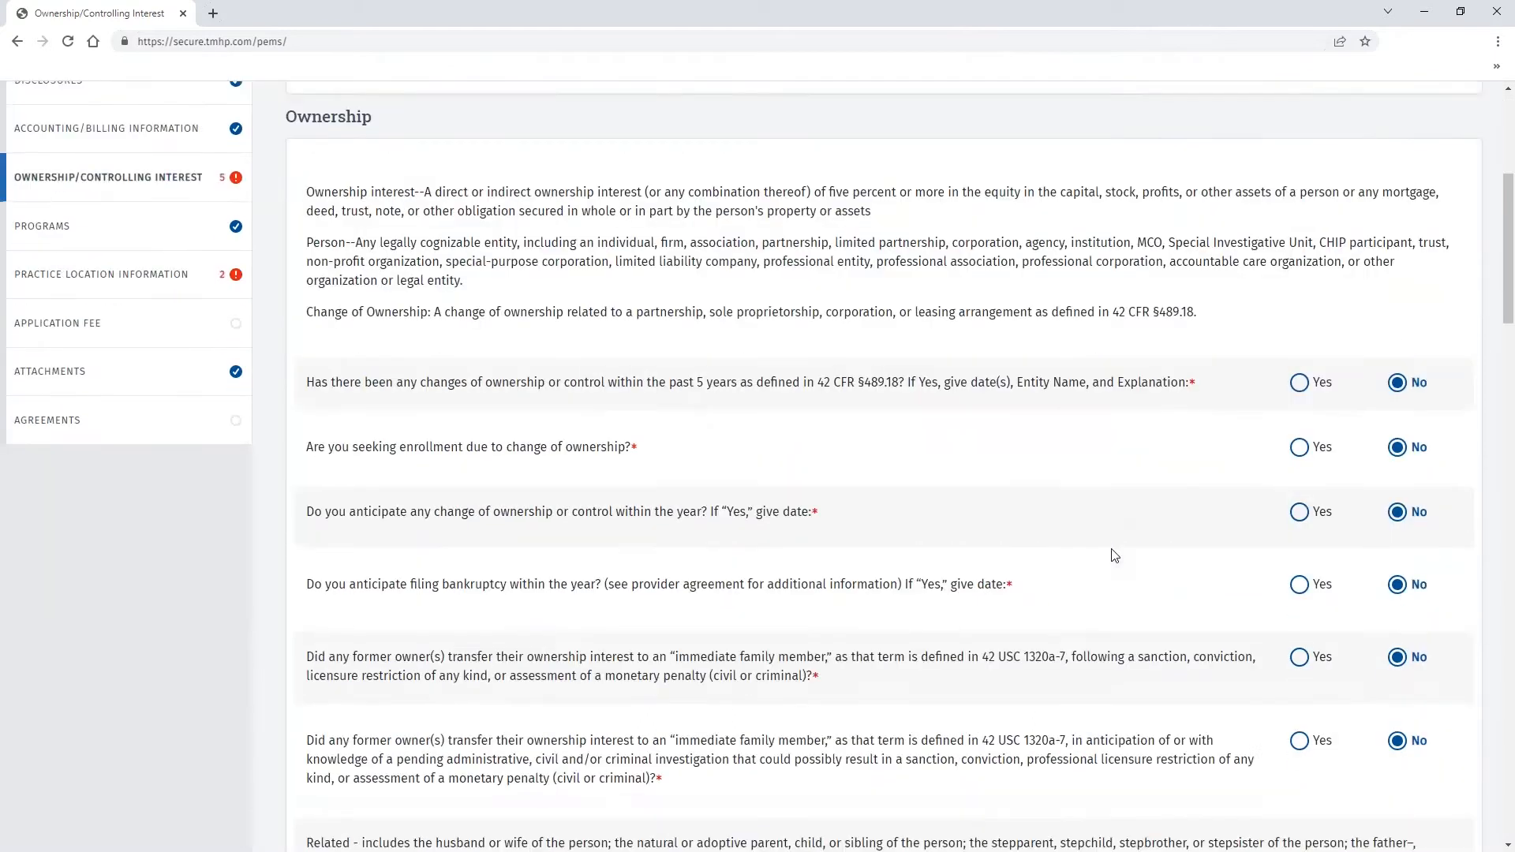
pyautogui.scroll(-20, 1115, 555)
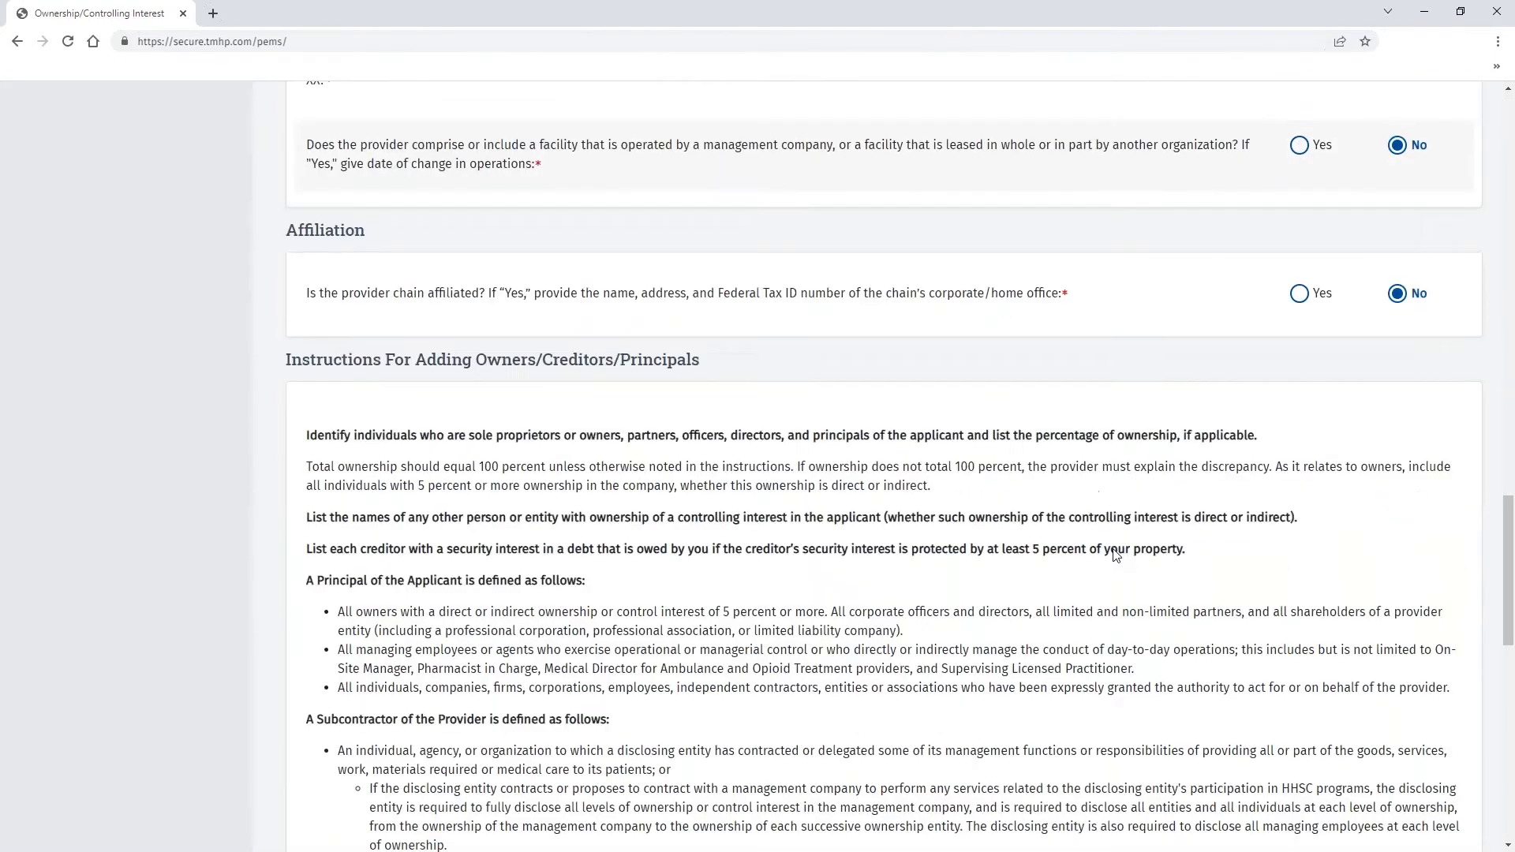
pyautogui.scroll(-2, 1115, 555)
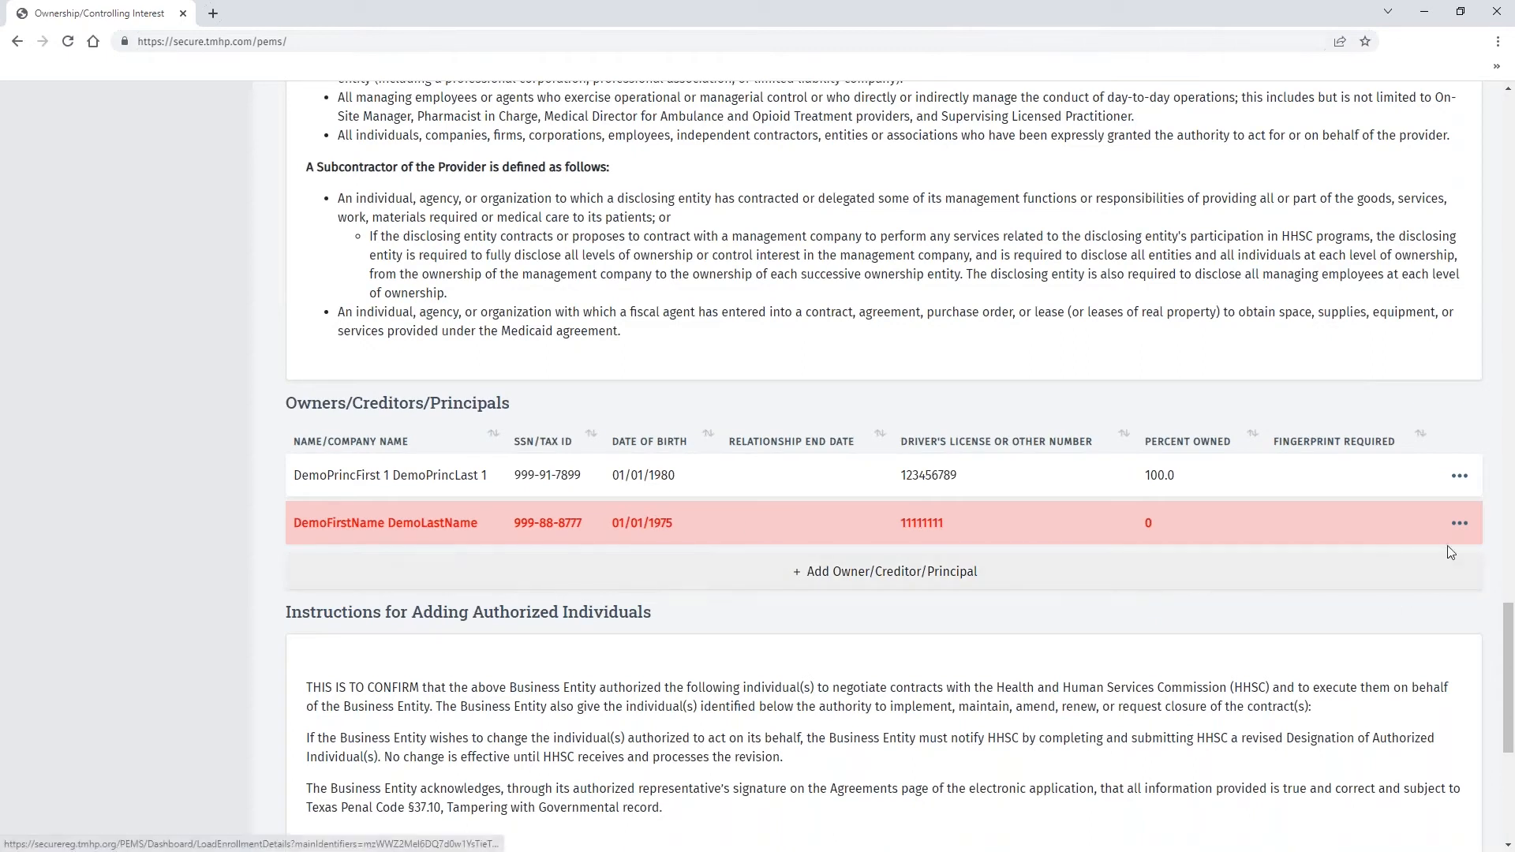
# - Open the red-flagged principal's record and view its empty Addresses page
pyautogui.click(1461, 525)
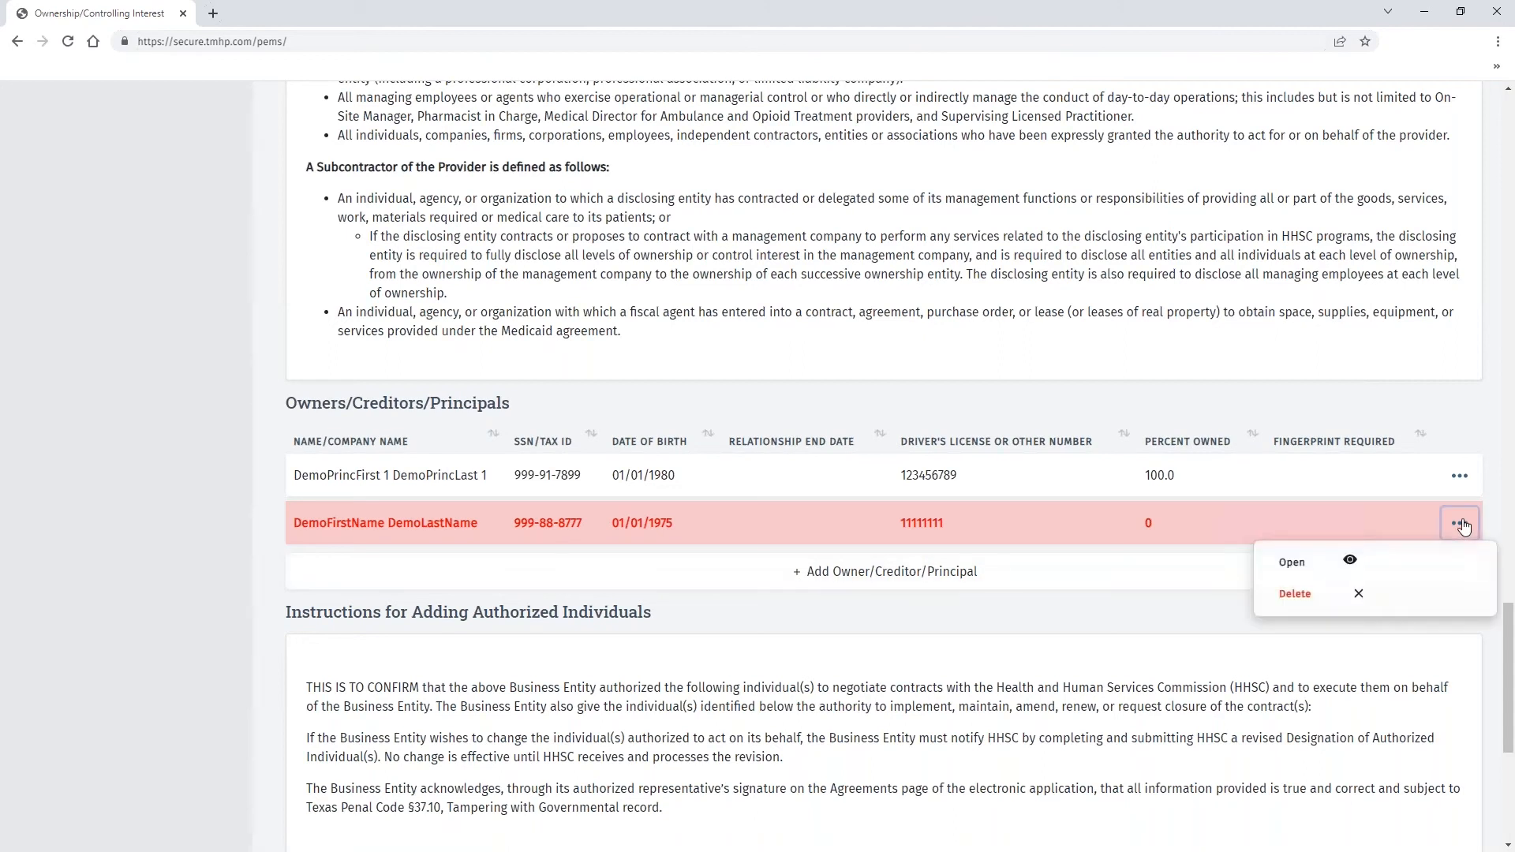
pyautogui.click(1333, 551)
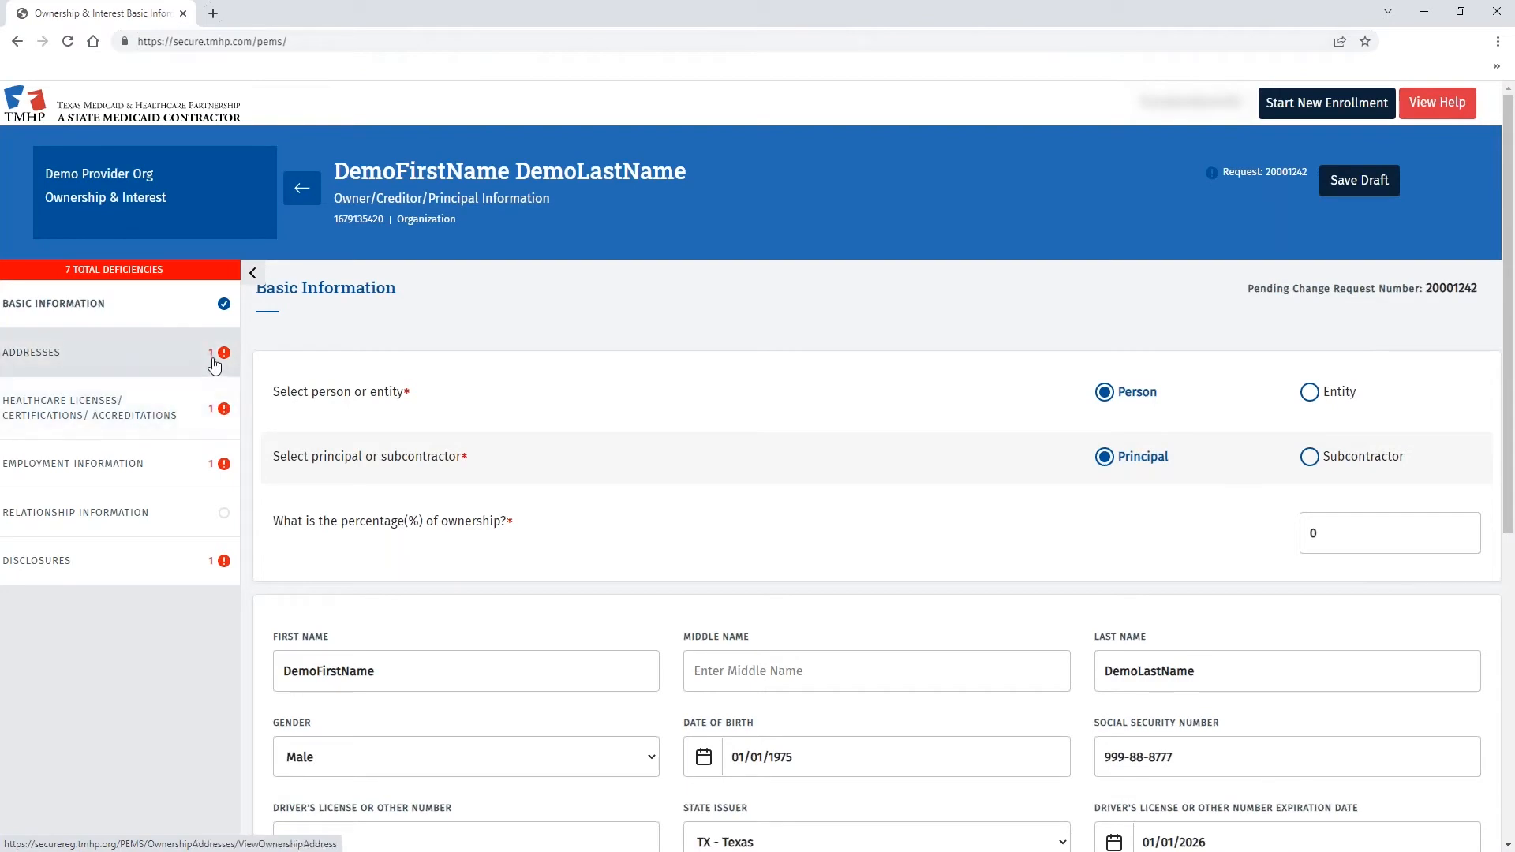
pyautogui.click(155, 363)
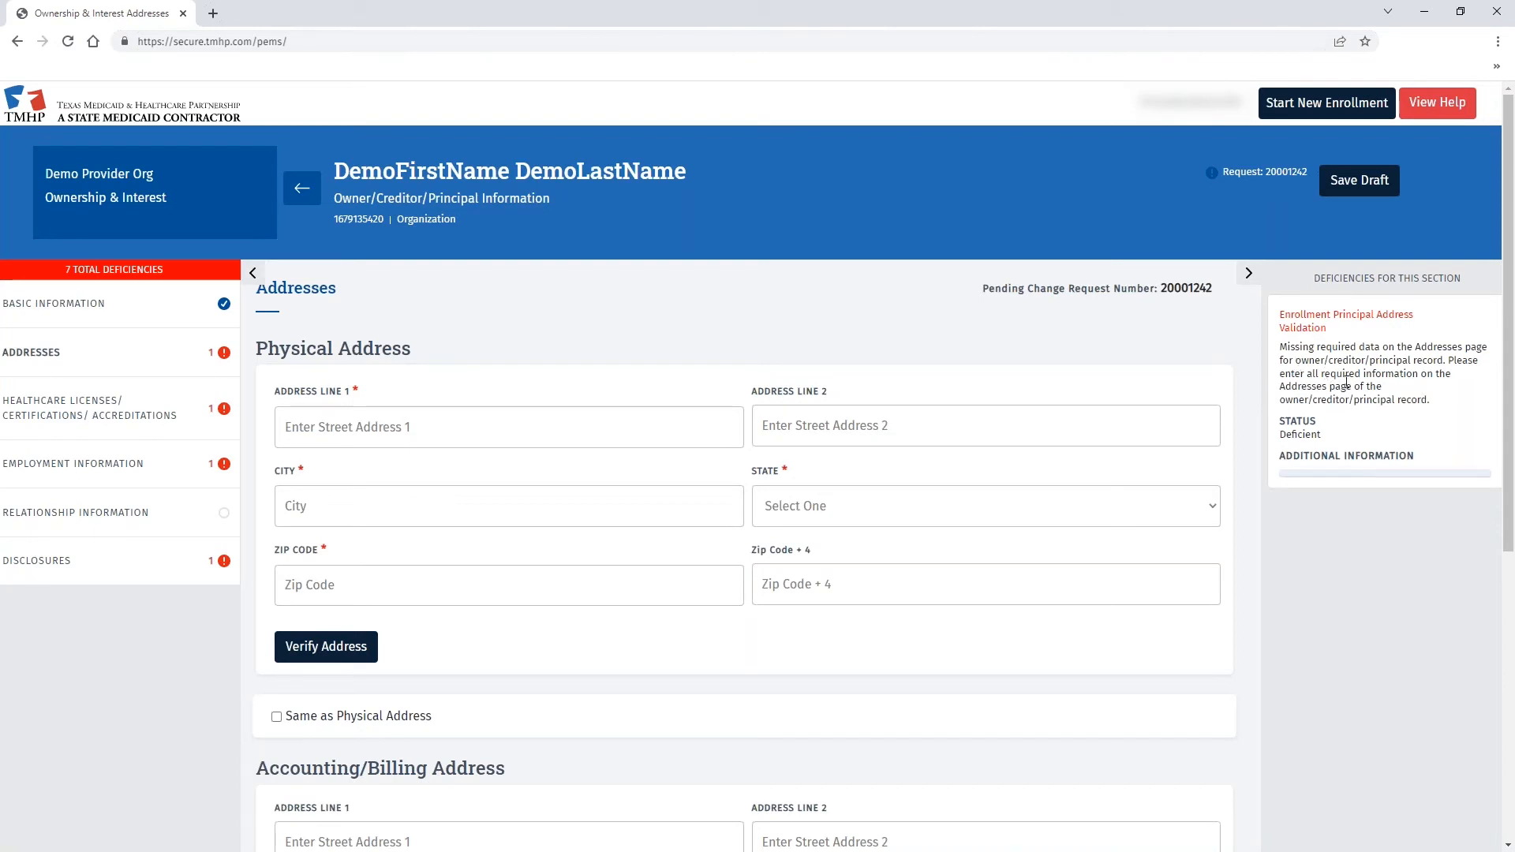
pyautogui.scroll(-1, 1358, 370)
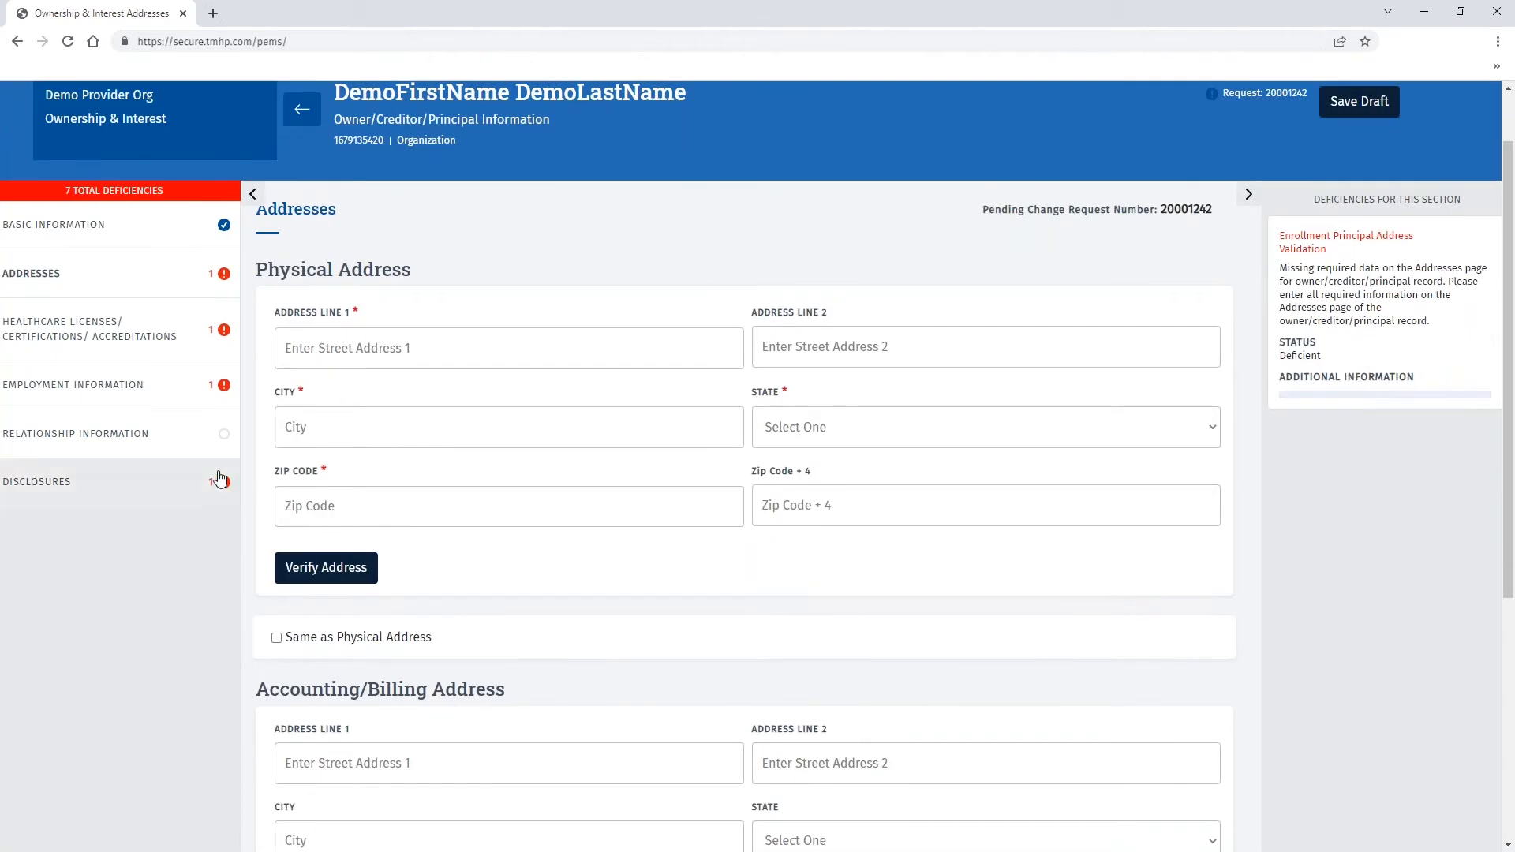
pyautogui.click(421, 345)
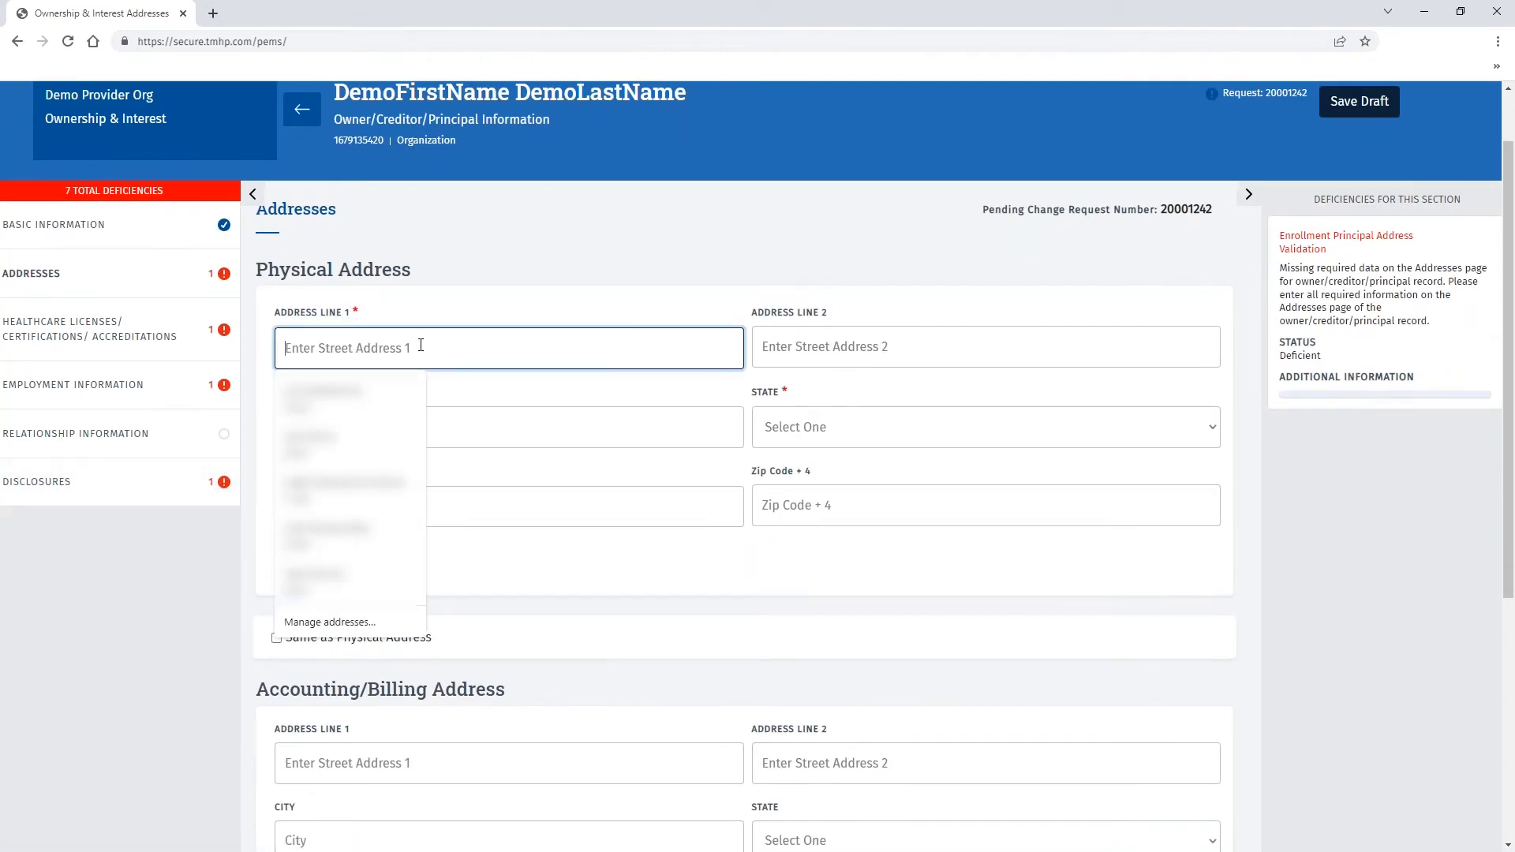
pyautogui.click(436, 312)
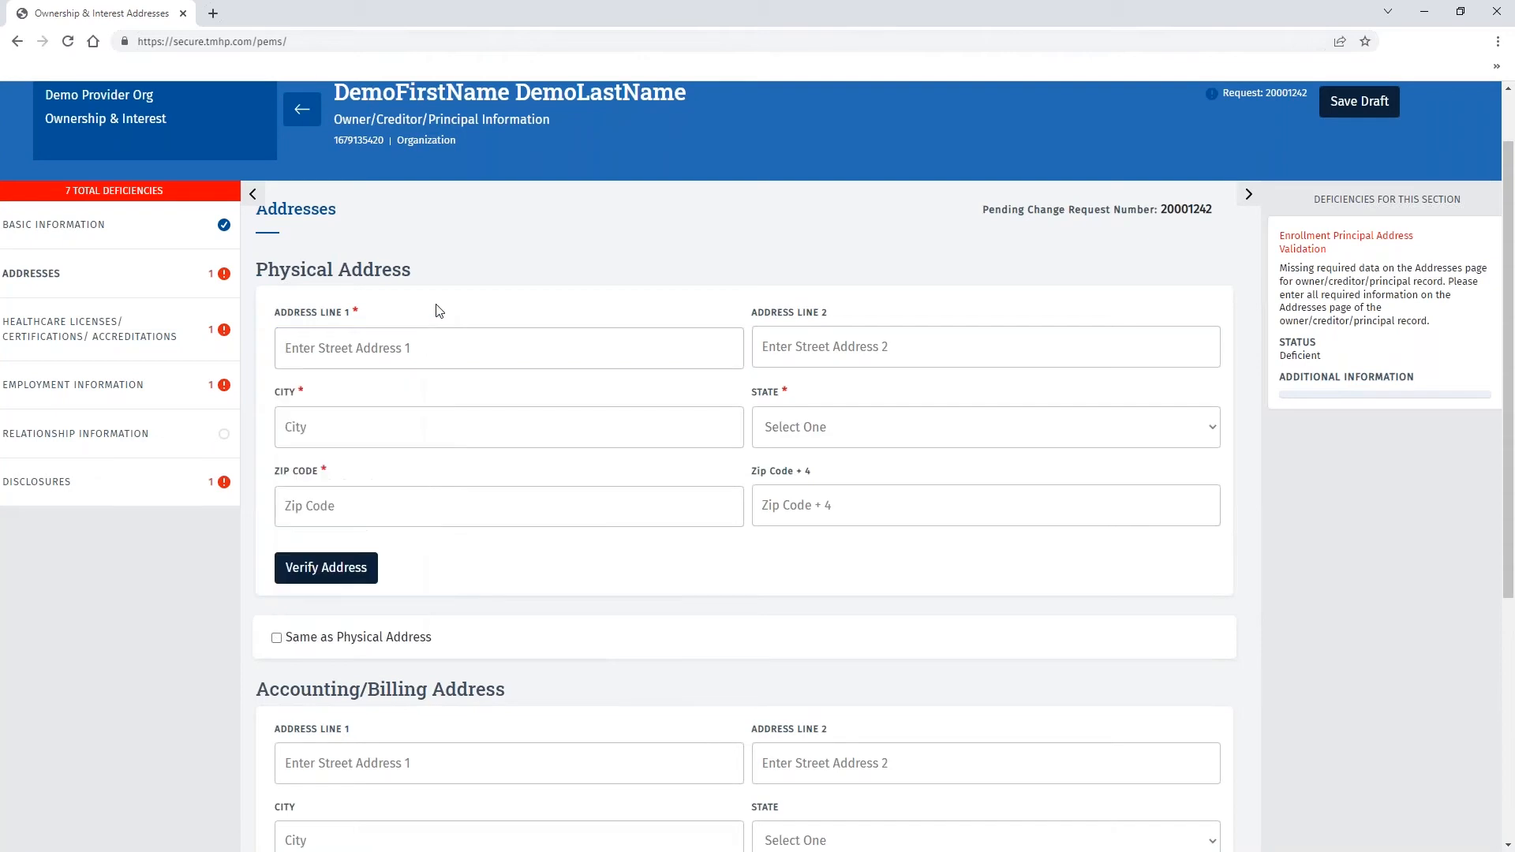
pyautogui.click(393, 348)
pyautogui.write('12357 ')
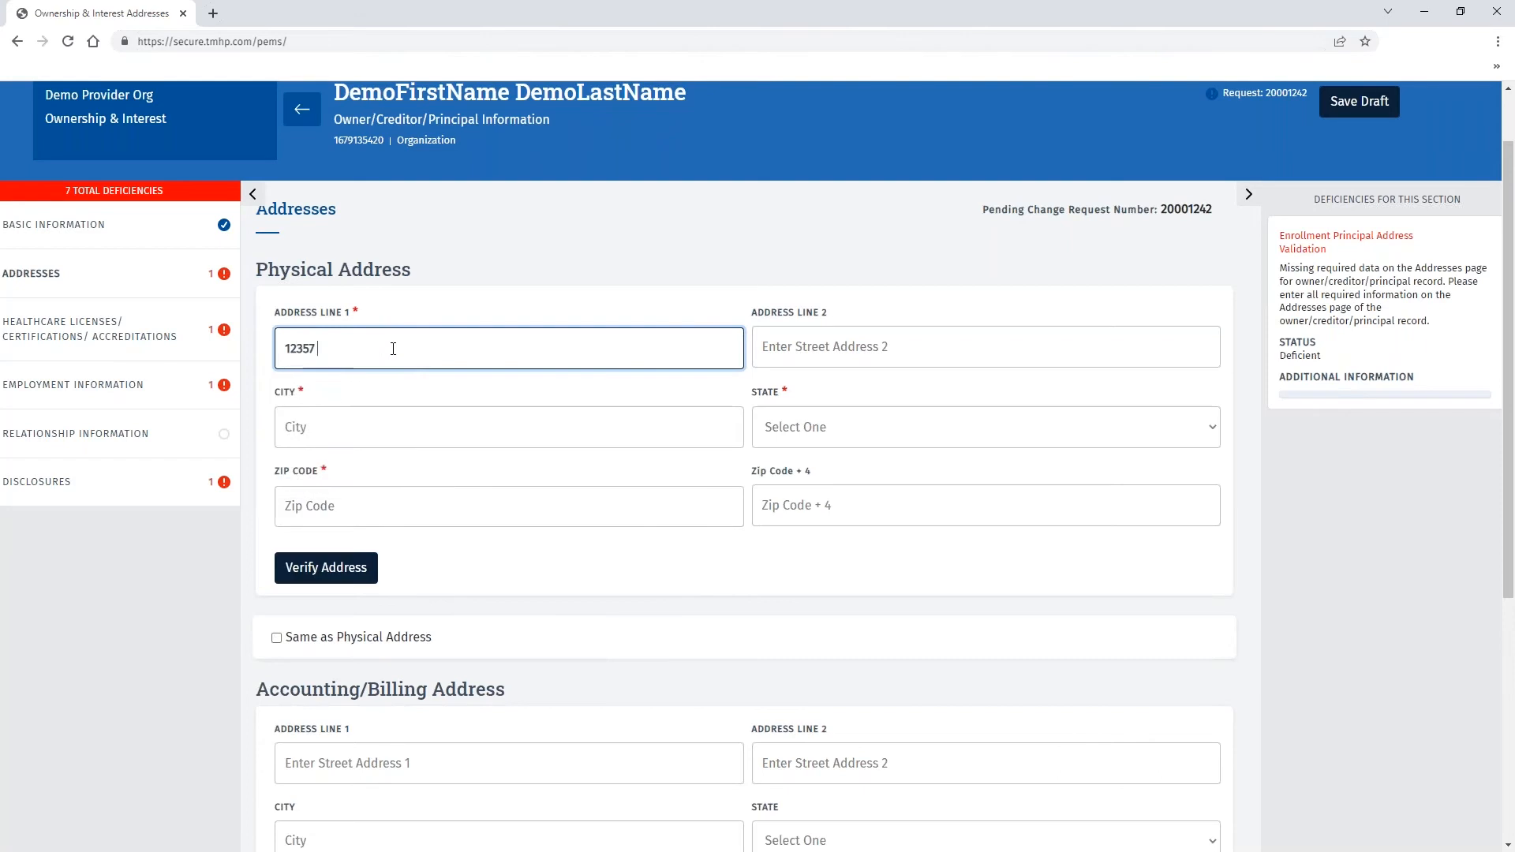
pyautogui.write('B Riata Trace Pkwy')
pyautogui.press('Tab')
pyautogui.write('Austin')
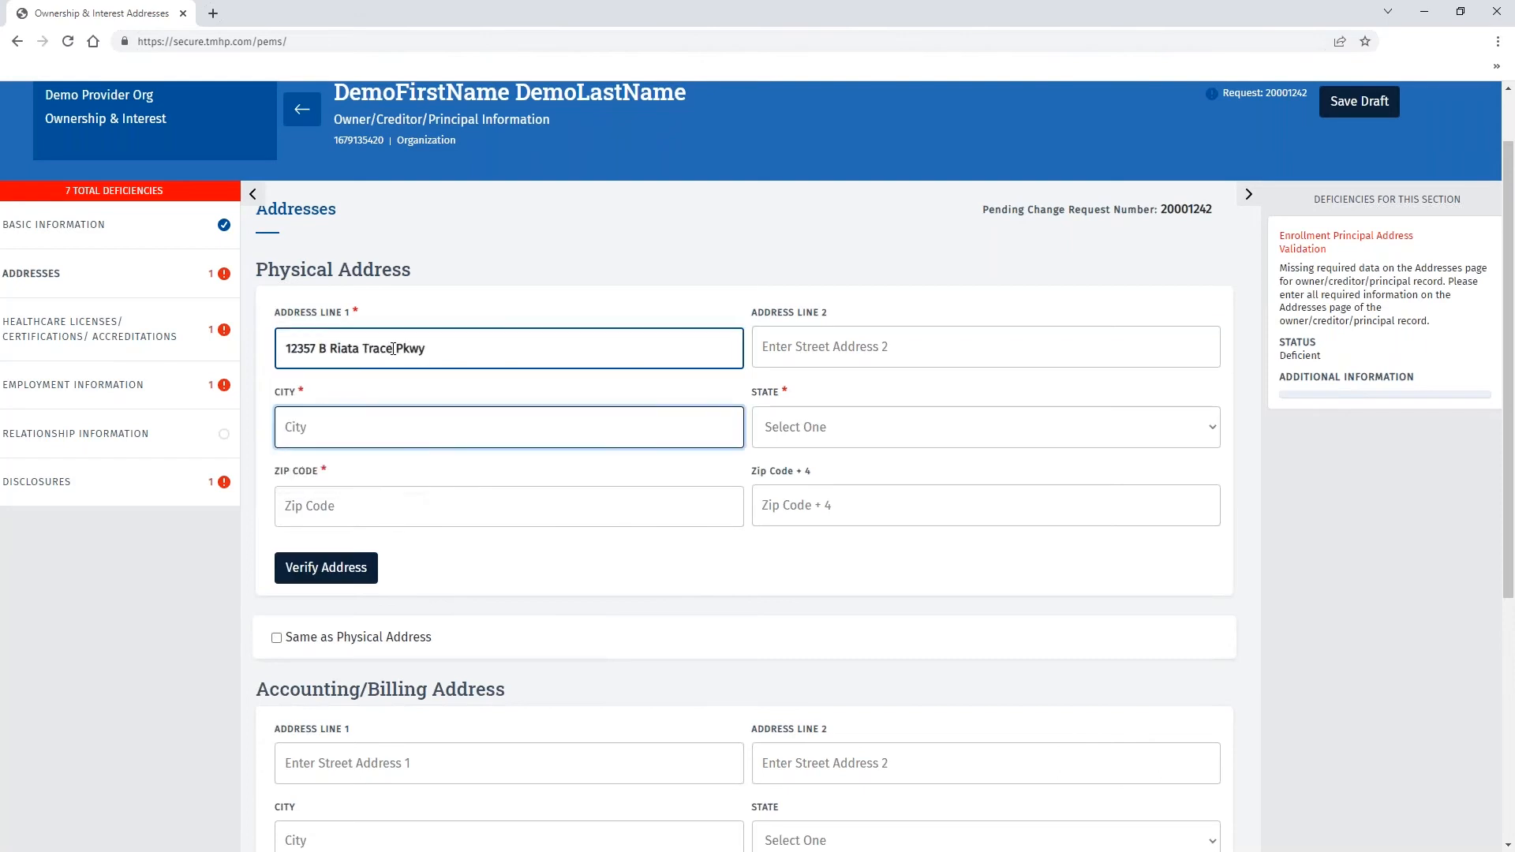
pyautogui.press('Tab')
pyautogui.press('t')
pyautogui.press('x')
pyautogui.press('Tab')
pyautogui.write('78727')
pyautogui.click(326, 568)
# - Use the physical address as the billing address and save the principal's addresses
pyautogui.scroll(-4, 406, 512)
pyautogui.click(276, 353)
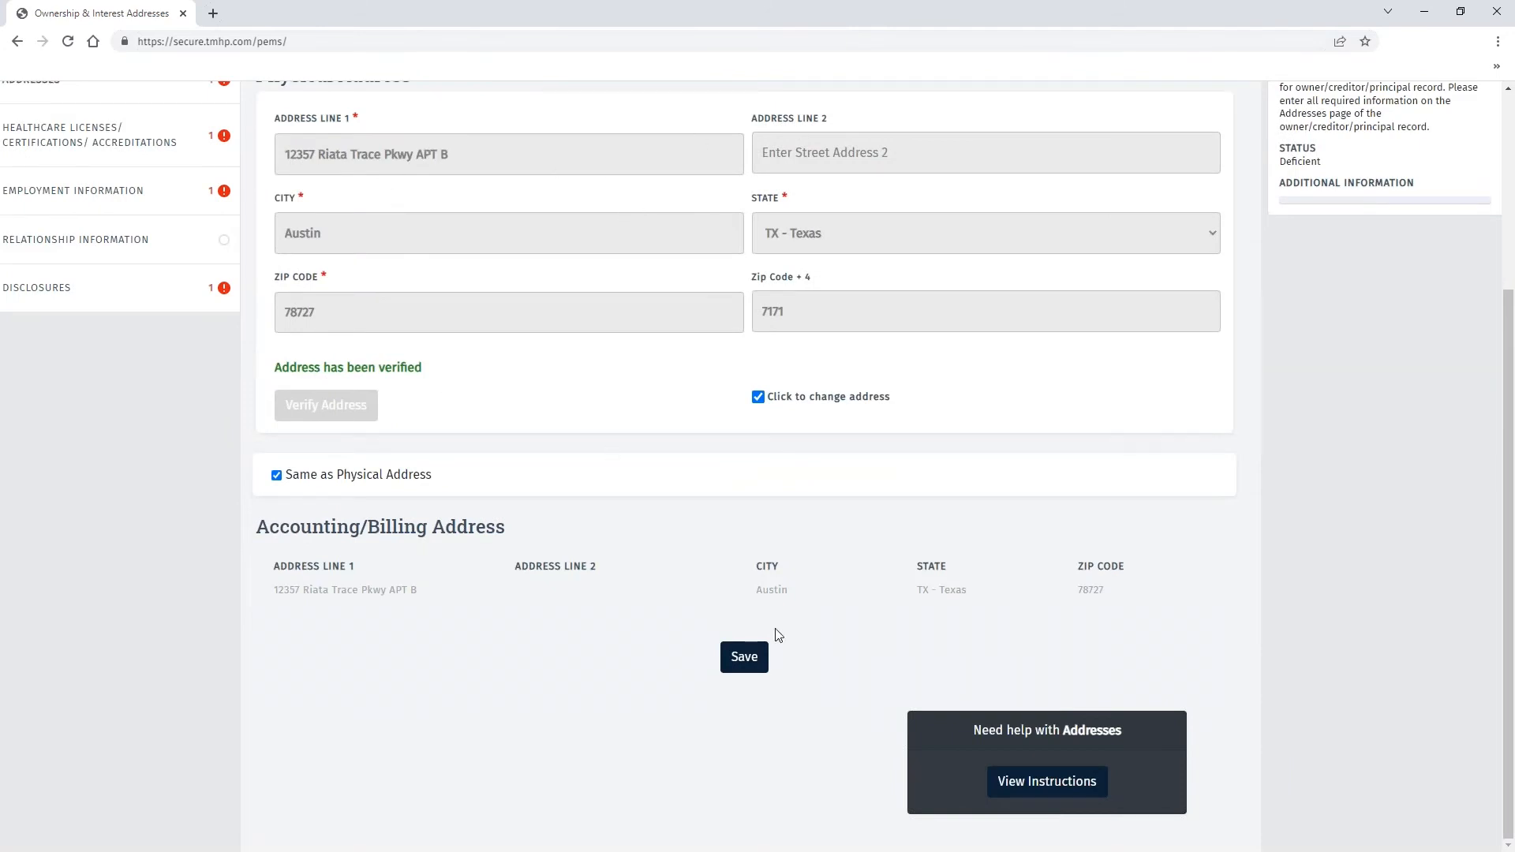
pyautogui.click(744, 659)
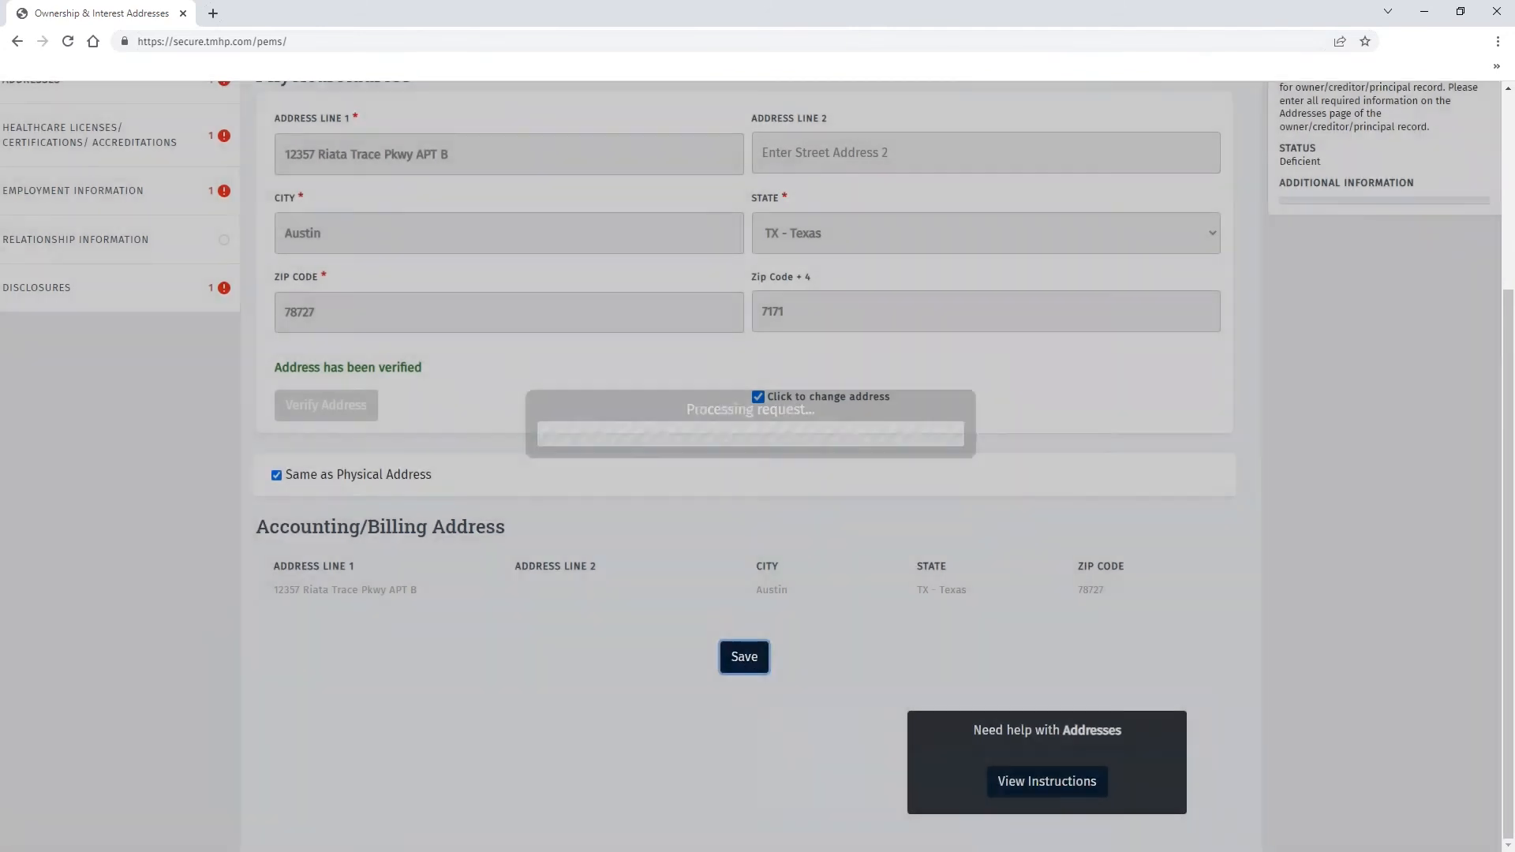
pyautogui.scroll(2, 382, 517)
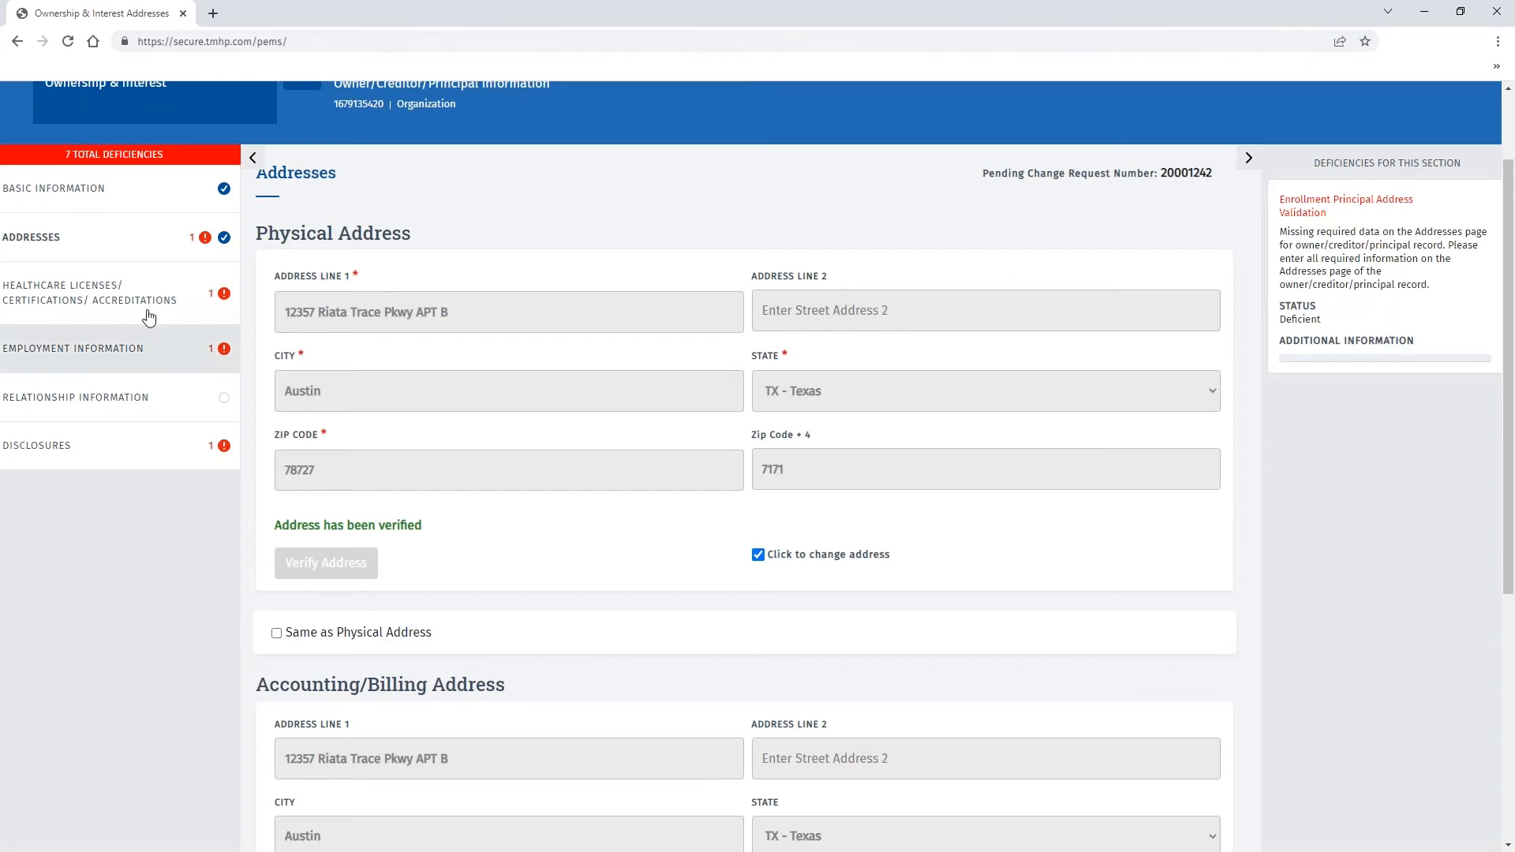
pyautogui.click(102, 293)
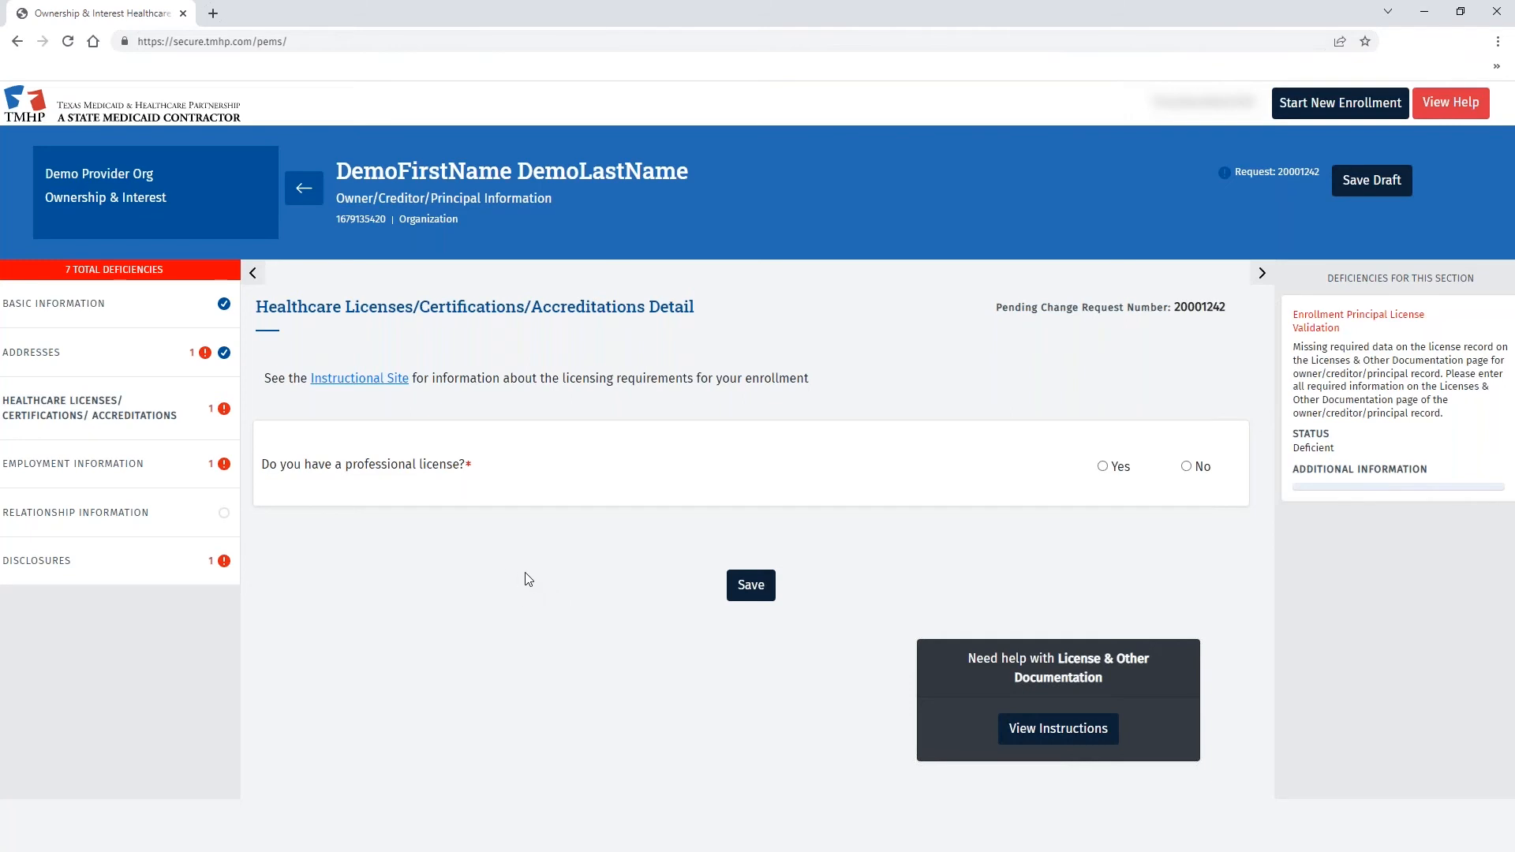
# - Save the no-license answer, then enter title CEO with duties 'Manage day to aay operations'
pyautogui.click(751, 586)
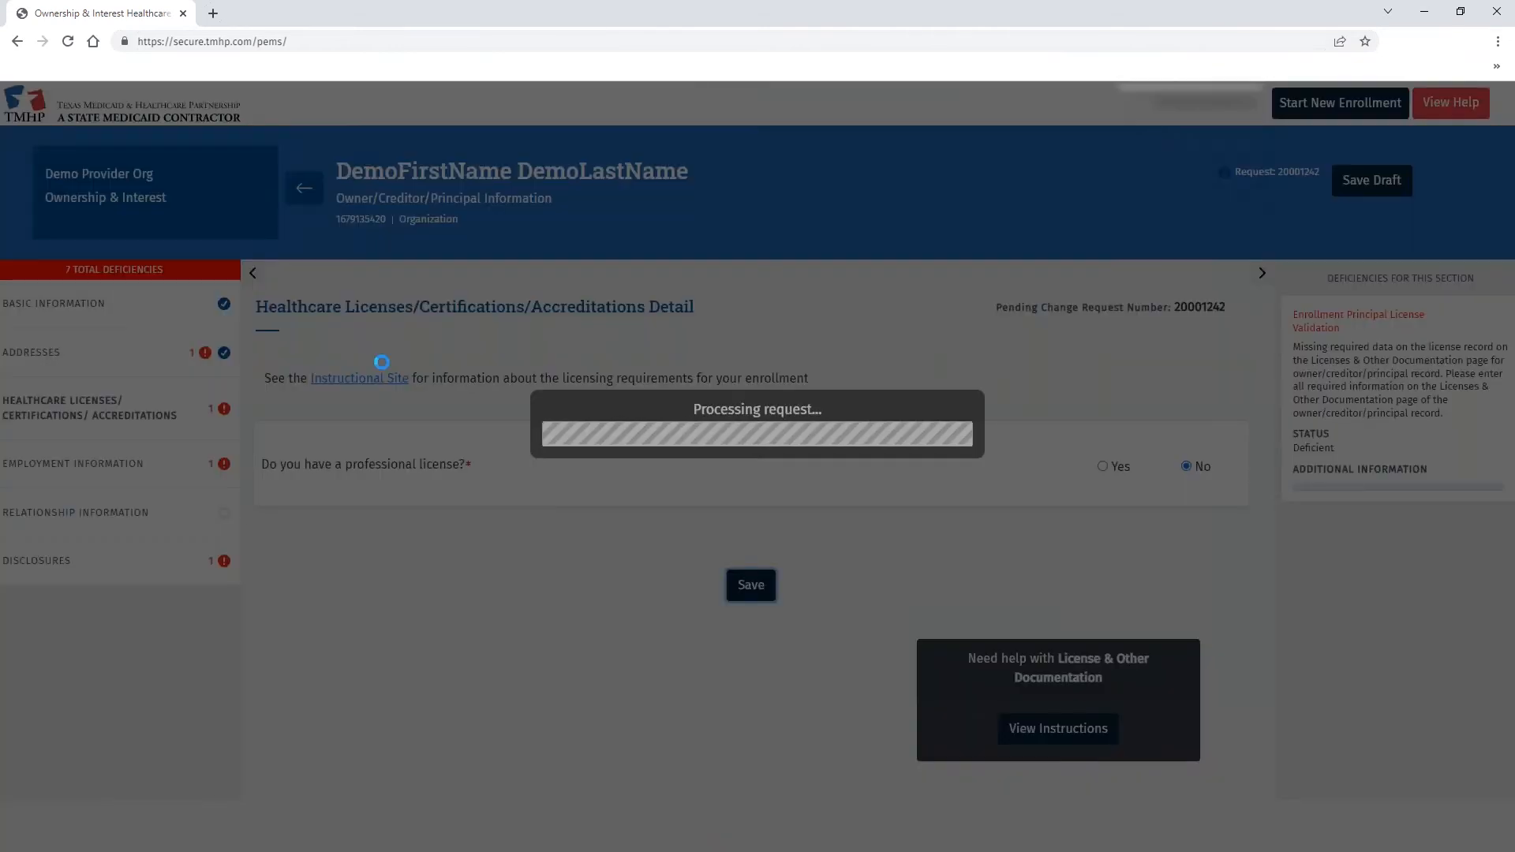
pyautogui.write('CEO')
pyautogui.press('Tab')
pyautogui.write('Manage day to a')
pyautogui.write('ay operations')
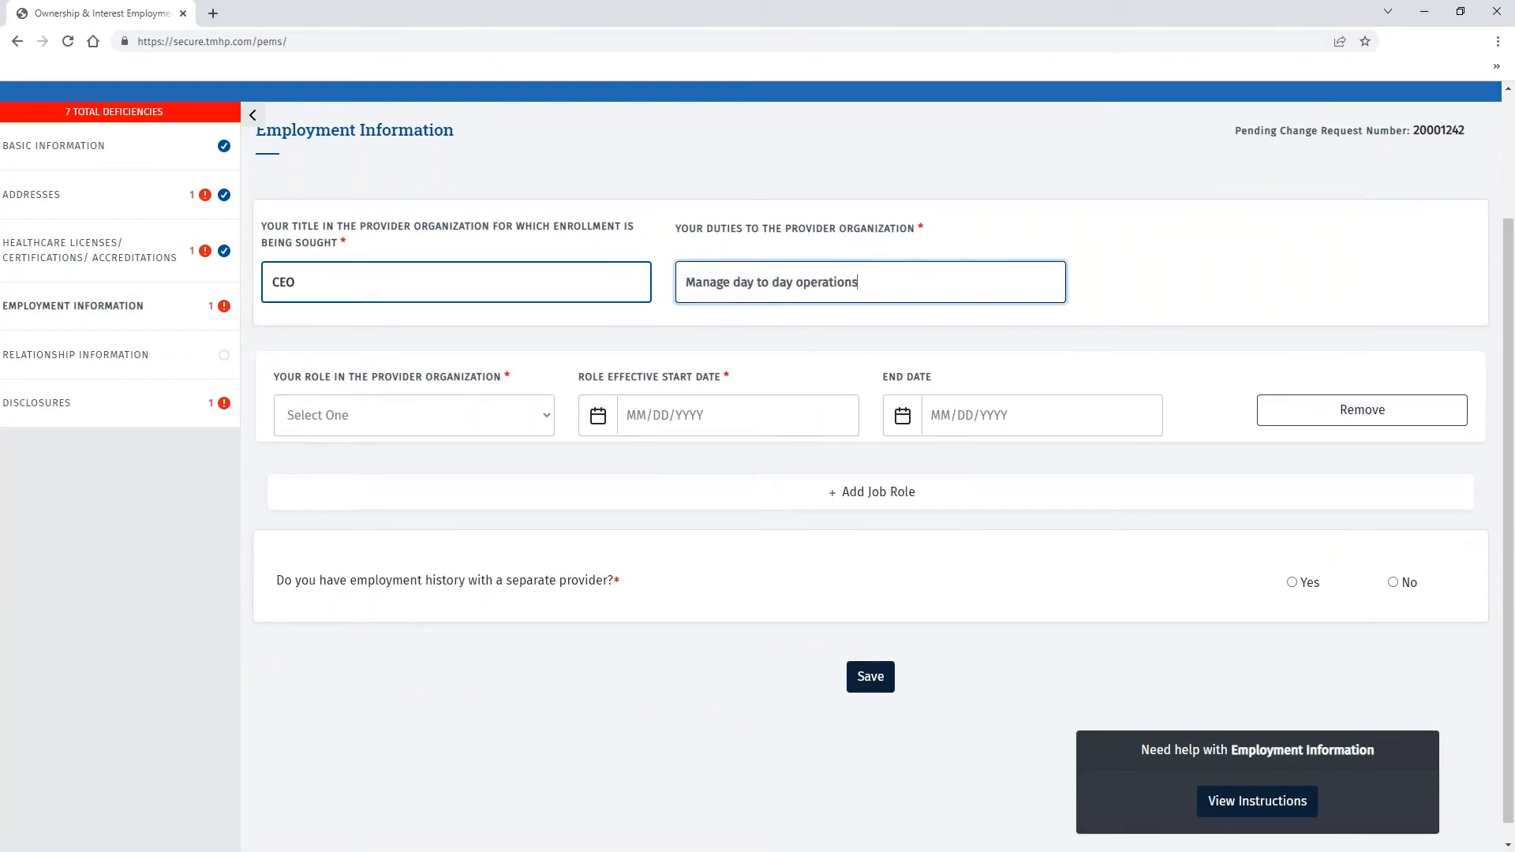
# - Set role Director starting 03/01/2022, answer No to other employment history, and save
pyautogui.click(414, 415)
pyautogui.click(347, 527)
pyautogui.click(654, 416)
pyautogui.click(634, 276)
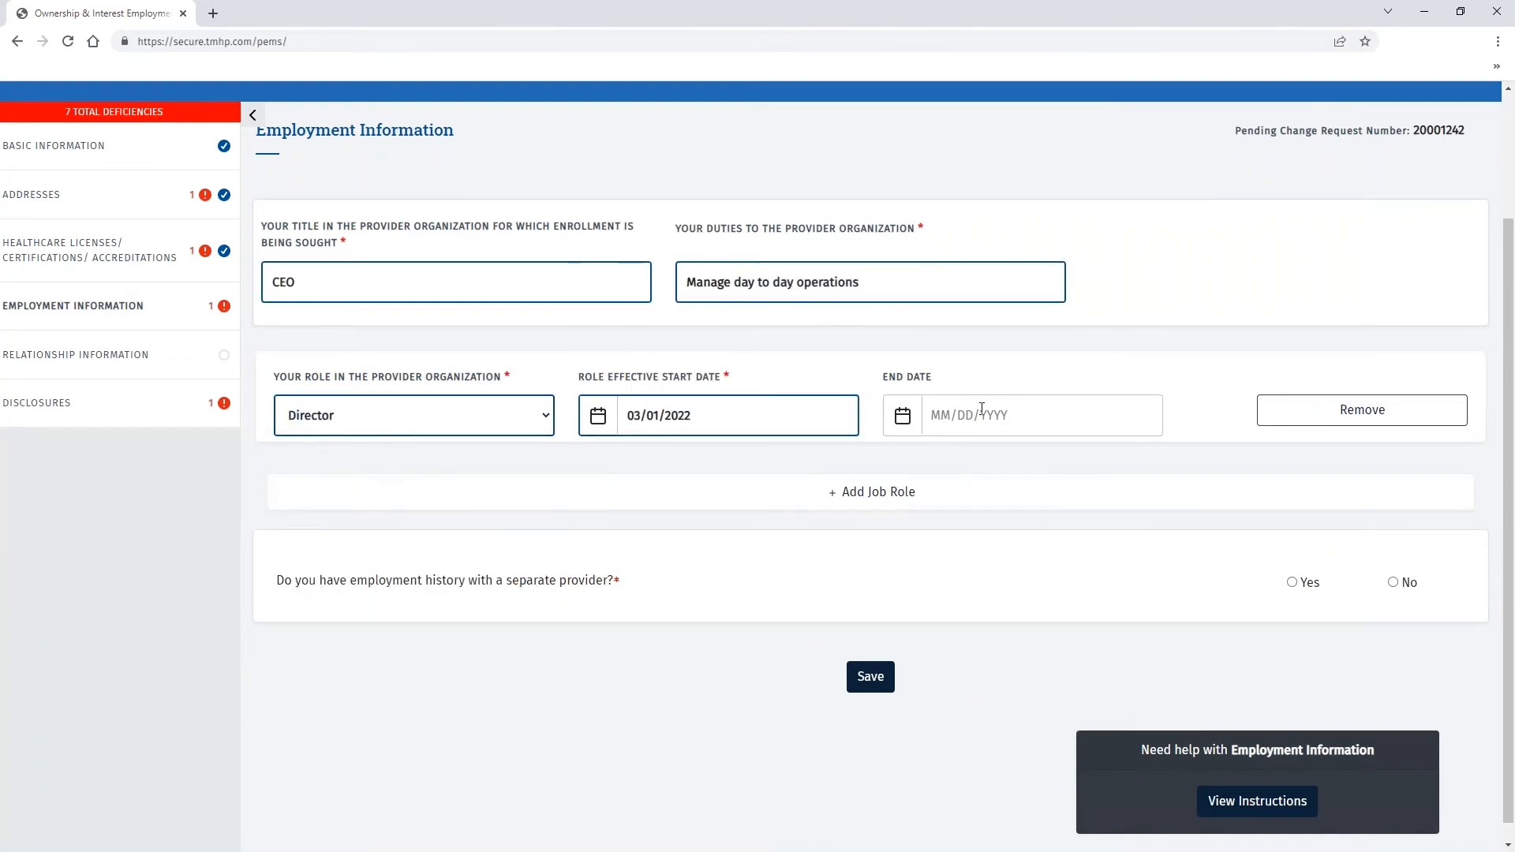
pyautogui.click(1393, 583)
pyautogui.click(871, 677)
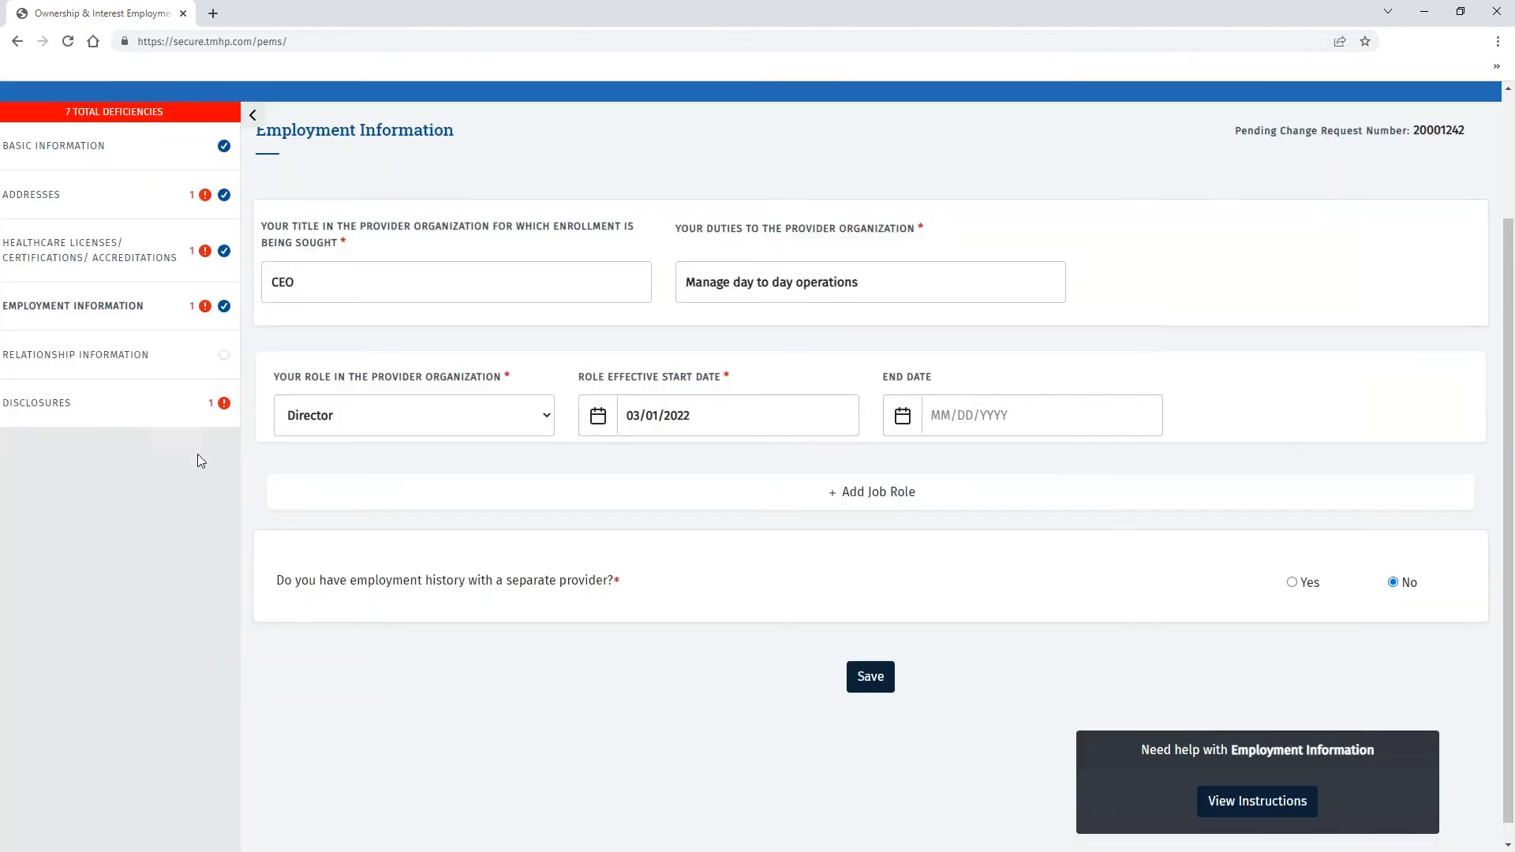
pyautogui.click(161, 406)
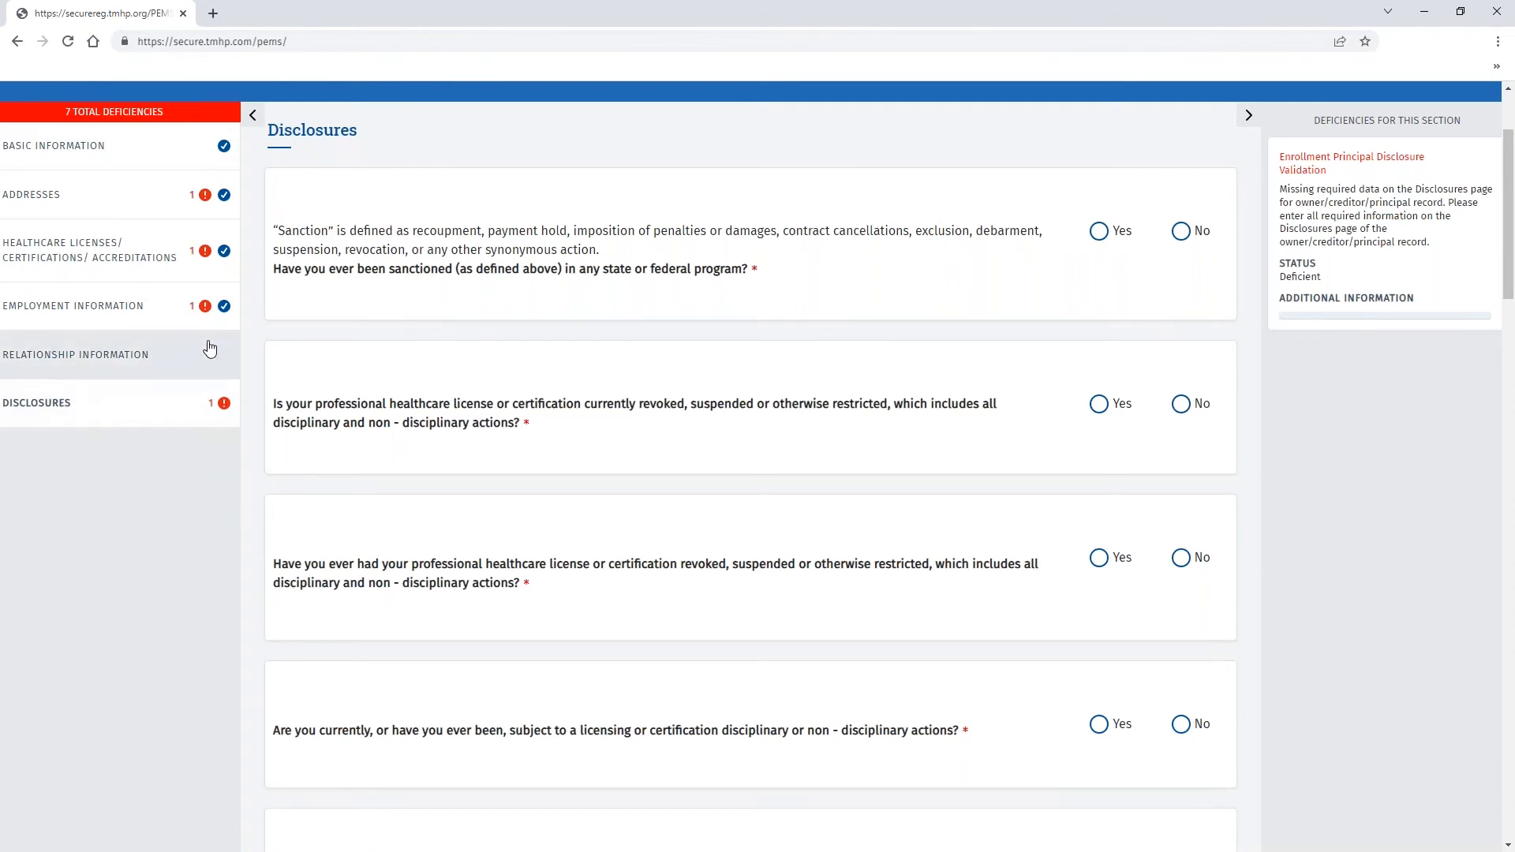
# - Answer No to the sanction, license restriction, revocation, disciplinary and following disclosure questions
pyautogui.click(1181, 230)
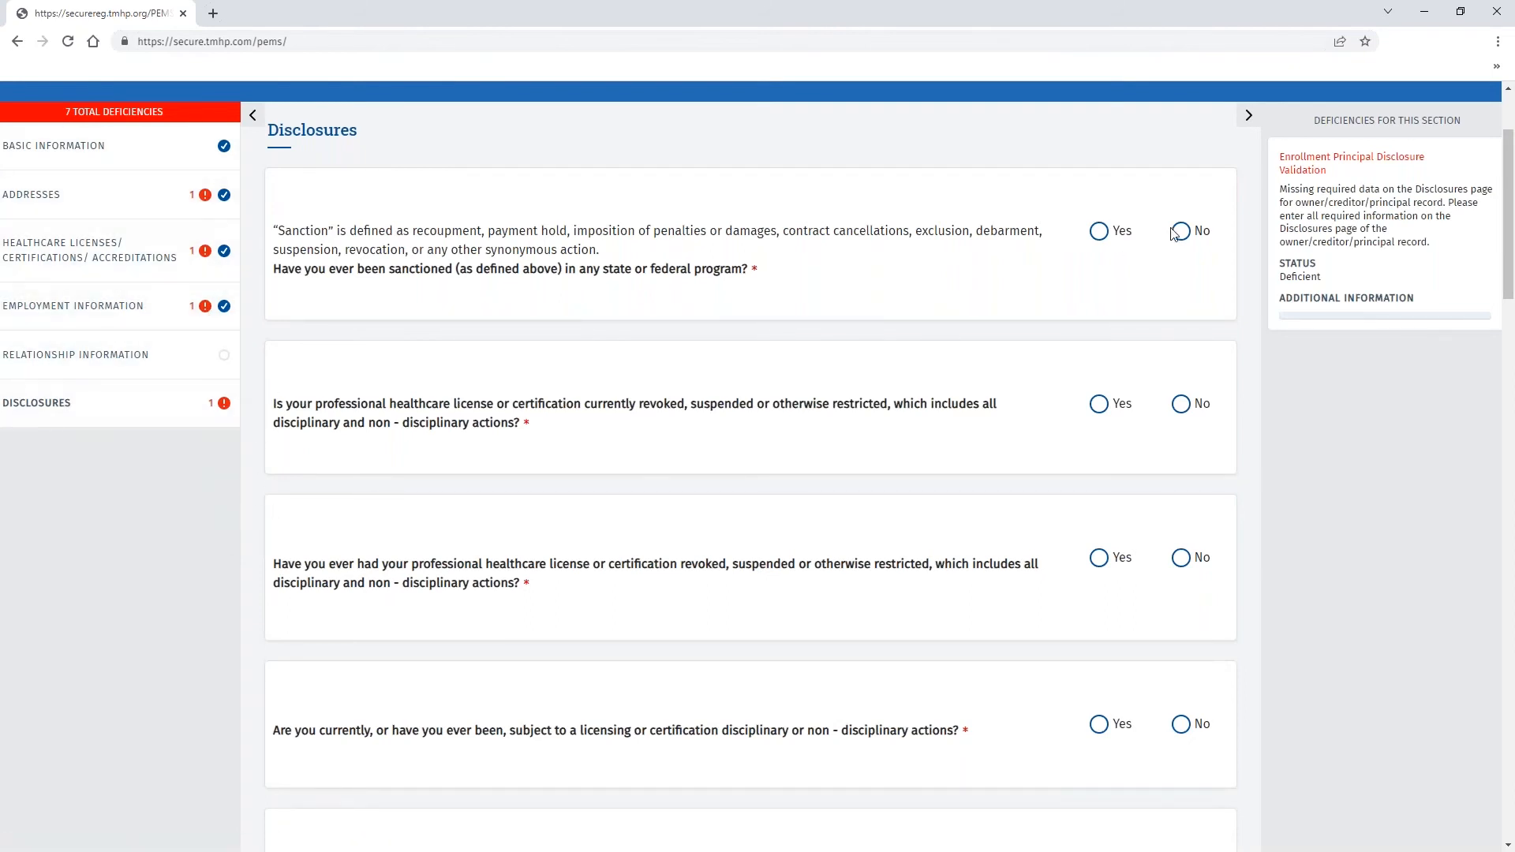
pyautogui.doubleClick(1181, 418)
pyautogui.click(1184, 405)
pyautogui.click(1181, 558)
pyautogui.scroll(-3, 1179, 505)
pyautogui.click(1181, 489)
pyautogui.scroll(-4, 1181, 536)
pyautogui.click(1182, 320)
pyautogui.click(1180, 470)
pyautogui.click(1181, 612)
# - Answer No to the remaining disclosure questions, including conviction and child support
pyautogui.scroll(-4, 1182, 612)
pyautogui.click(1180, 446)
pyautogui.click(1180, 602)
pyautogui.scroll(-4, 1180, 602)
pyautogui.click(1180, 447)
pyautogui.click(1181, 608)
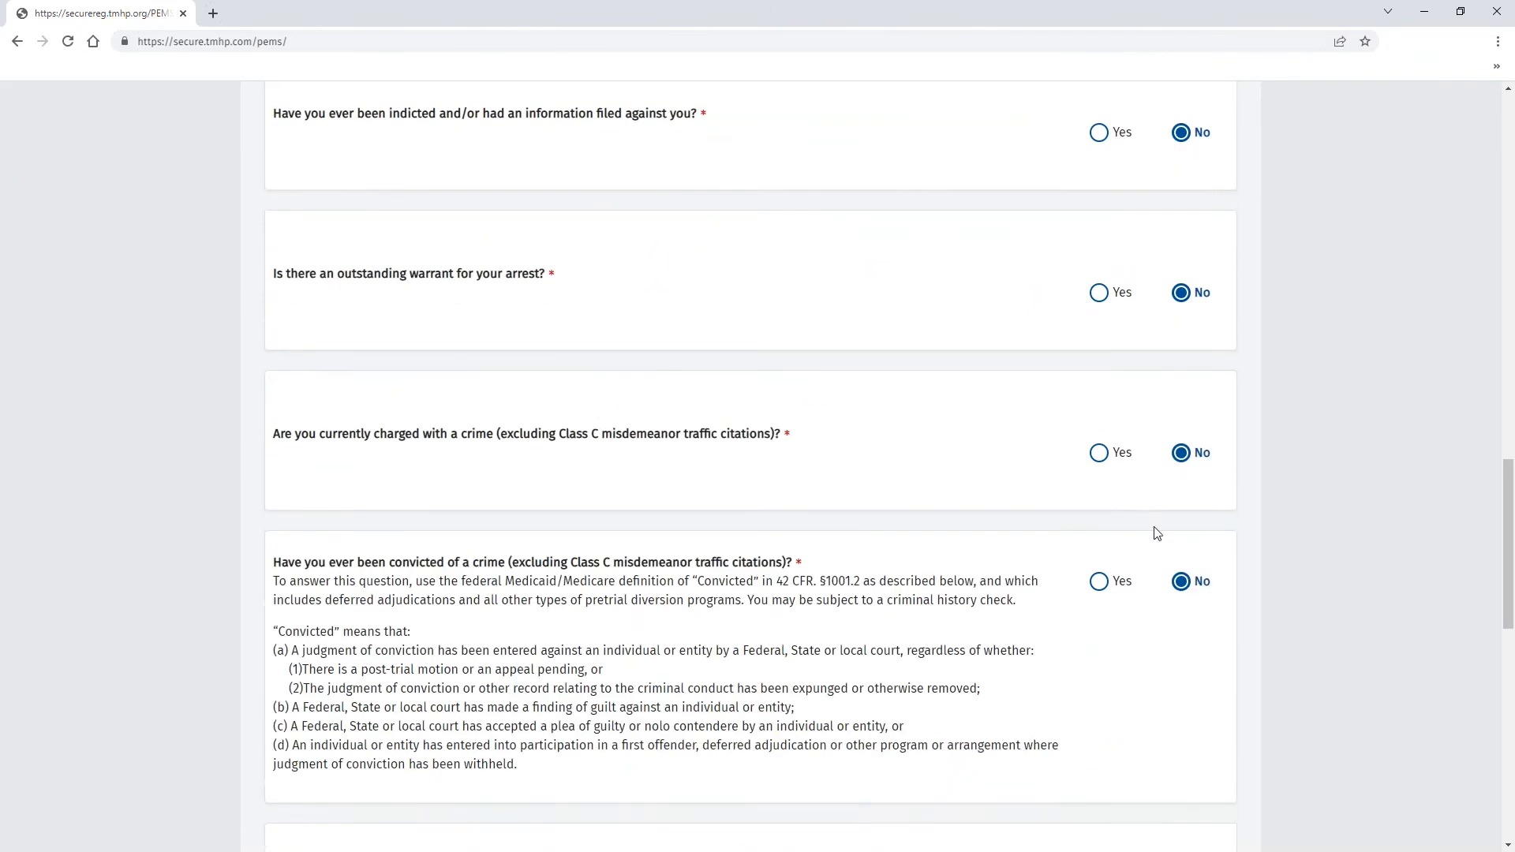
pyautogui.scroll(-5, 1157, 534)
pyautogui.click(1180, 491)
pyautogui.click(1180, 633)
pyautogui.click(1179, 775)
pyautogui.scroll(-6, 1180, 776)
# - Answer Yes to United States citizenship, save the disclosures, and save the relationship answer
pyautogui.click(1097, 471)
pyautogui.click(750, 821)
pyautogui.click(479, 401)
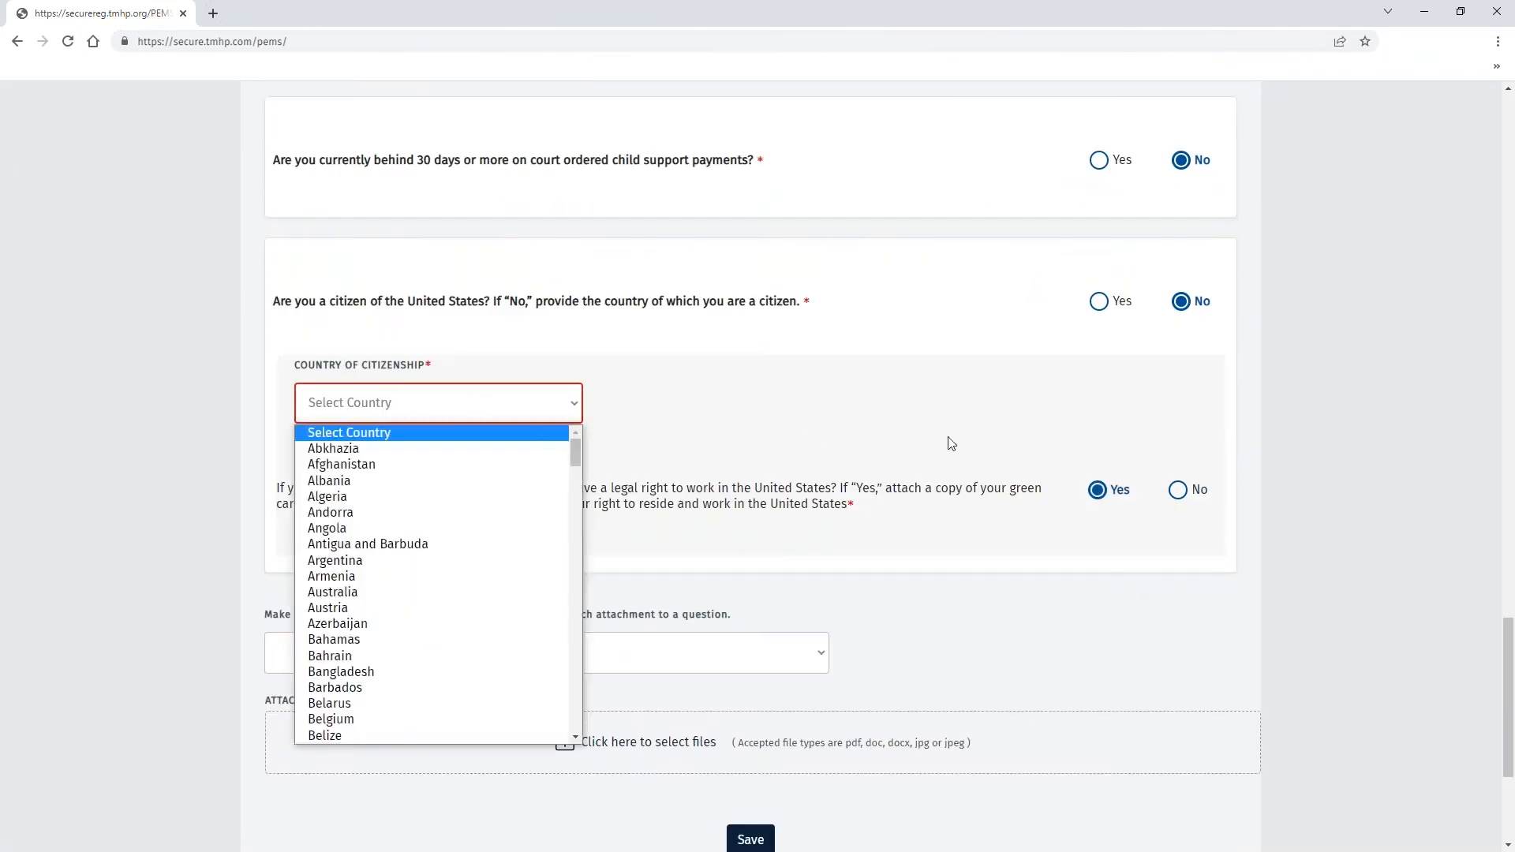
pyautogui.click(479, 401)
pyautogui.click(1102, 304)
pyautogui.click(750, 626)
pyautogui.click(822, 162)
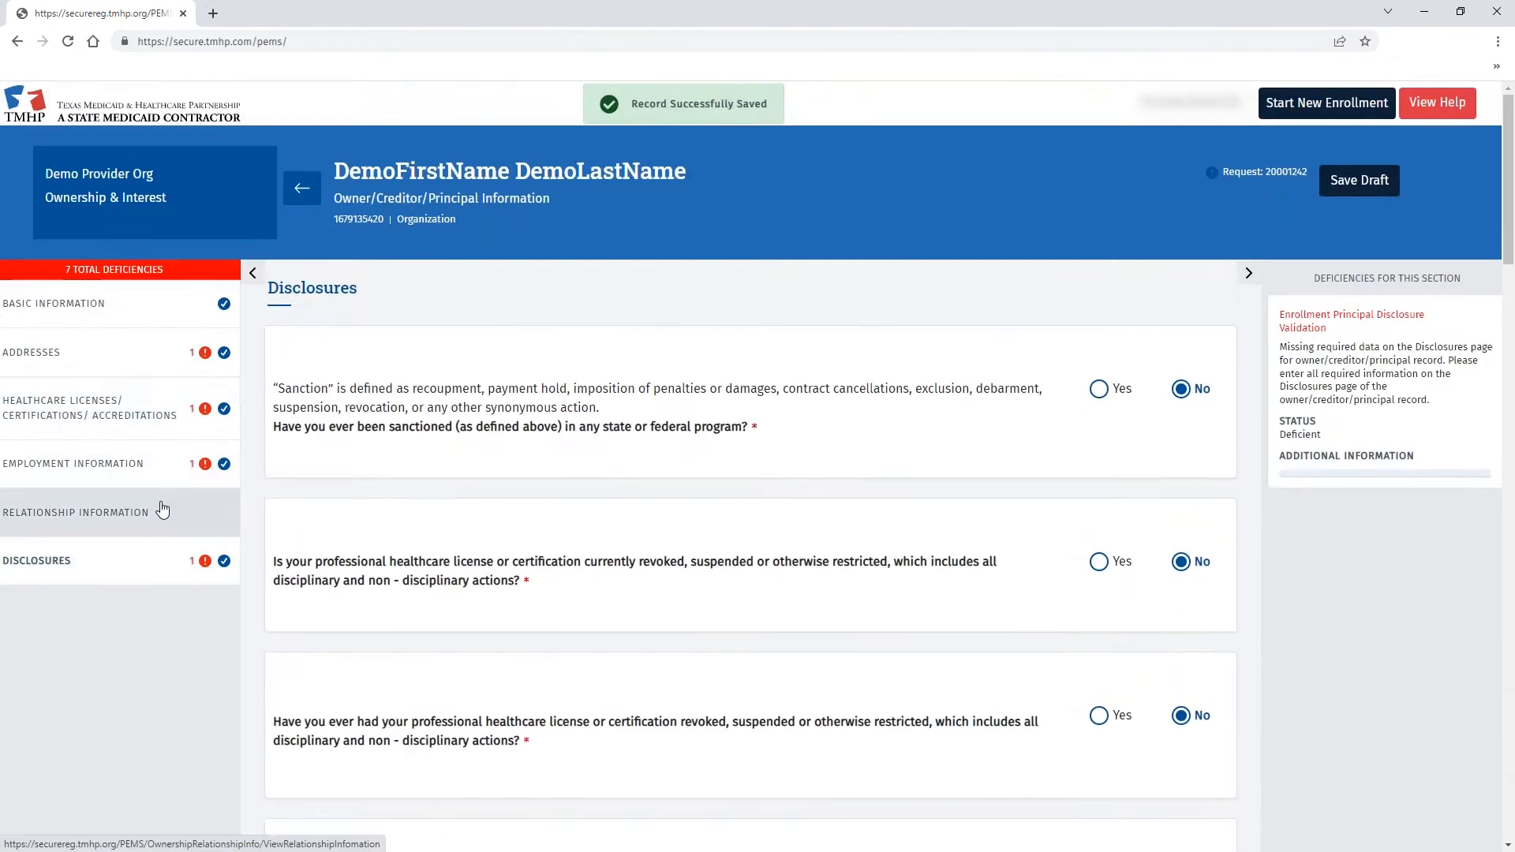
pyautogui.click(65, 509)
pyautogui.click(874, 515)
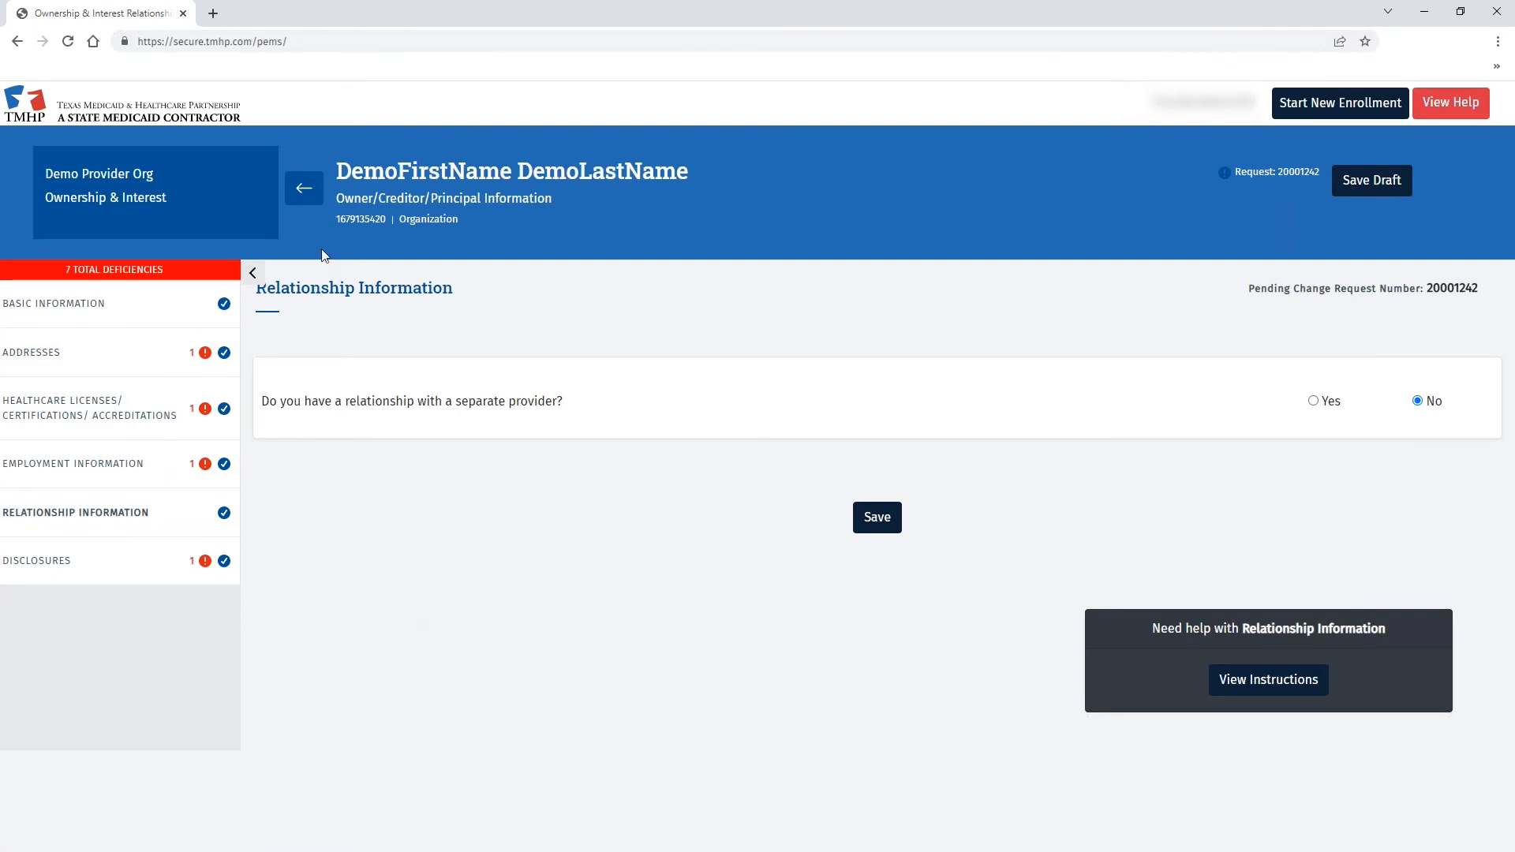
# - Return to the main enrollment and view Practice Location Information with deficient Demo Location 6
pyautogui.click(306, 193)
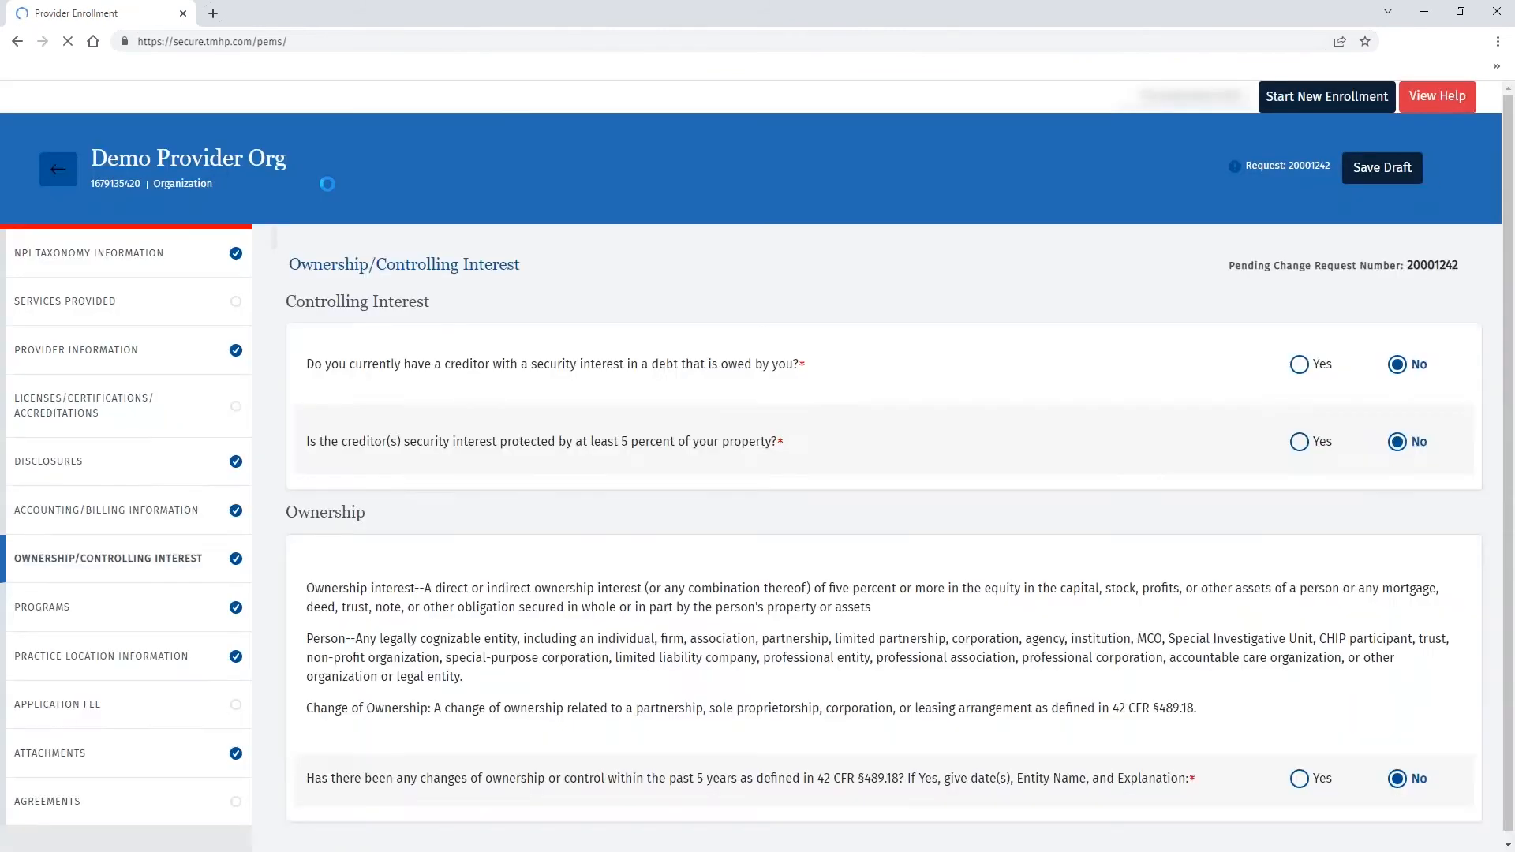
pyautogui.scroll(-3, 90, 468)
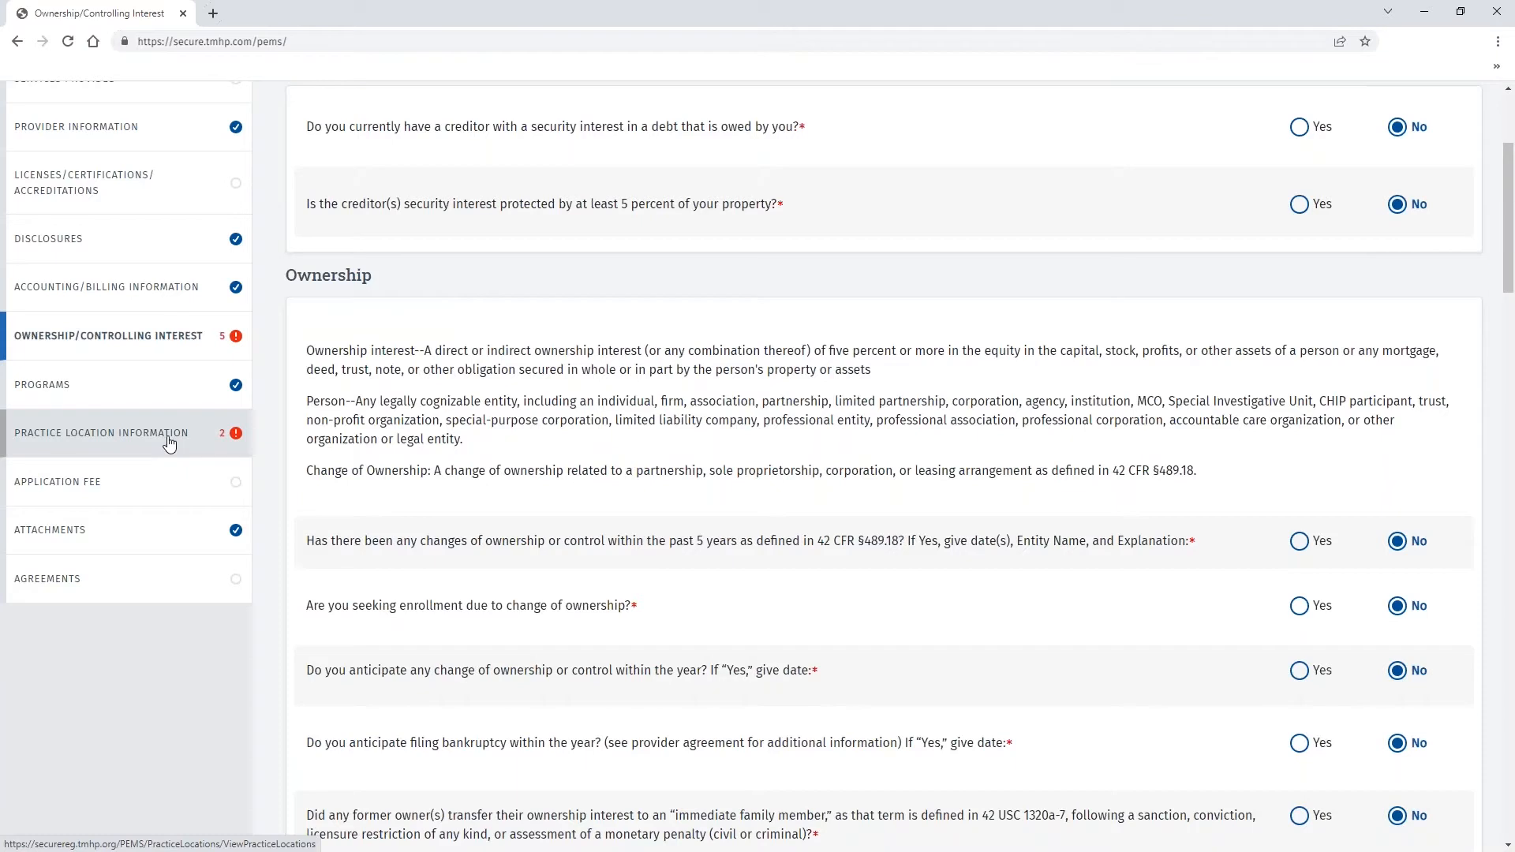
pyautogui.click(158, 438)
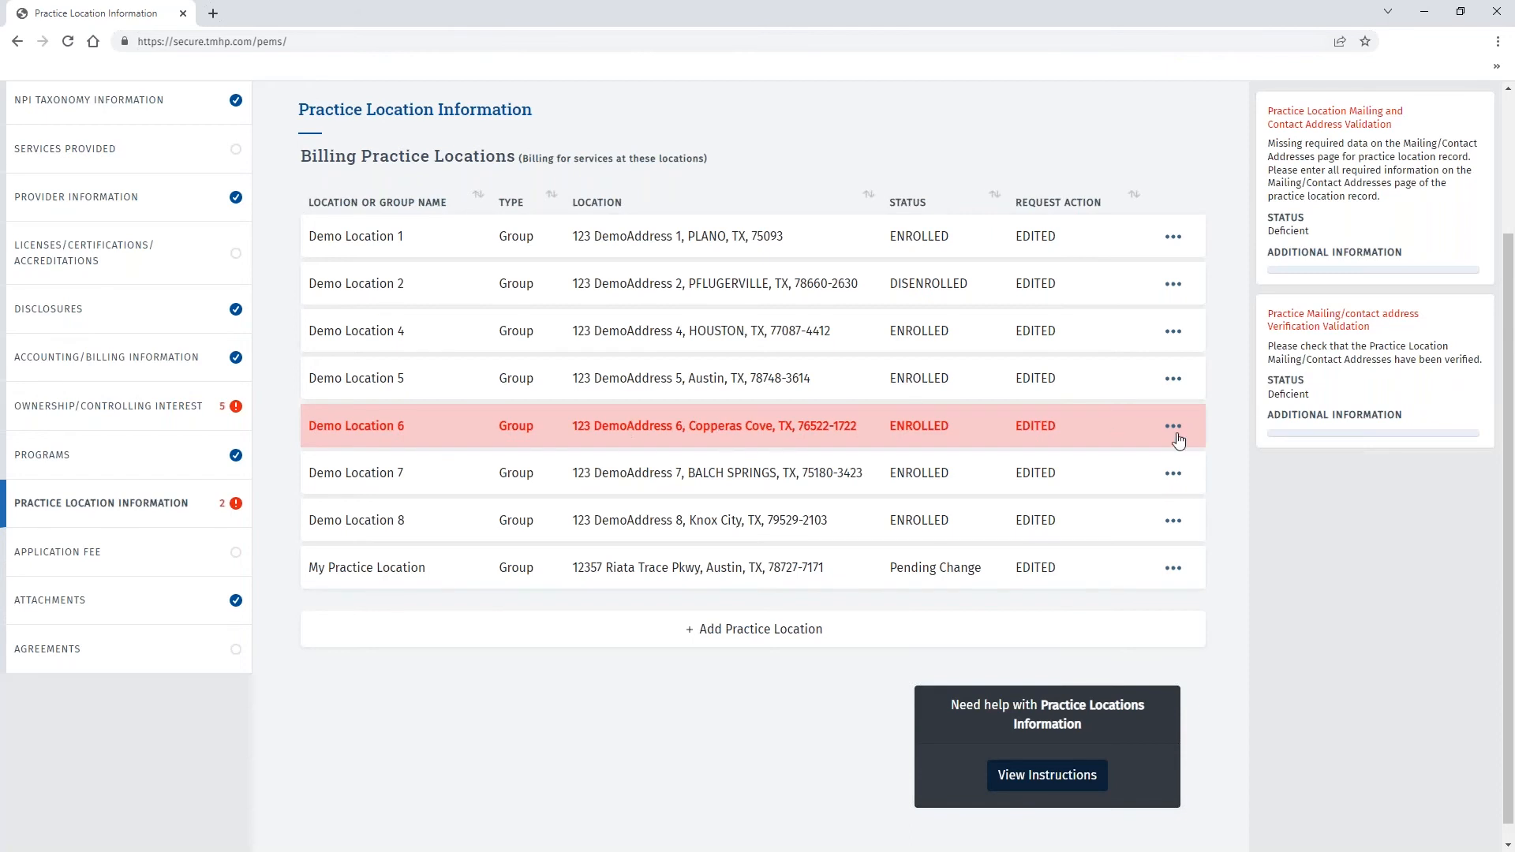
# - Save Demo Location 6's basic information with the address as entered, then edit its mailing address
pyautogui.click(1175, 427)
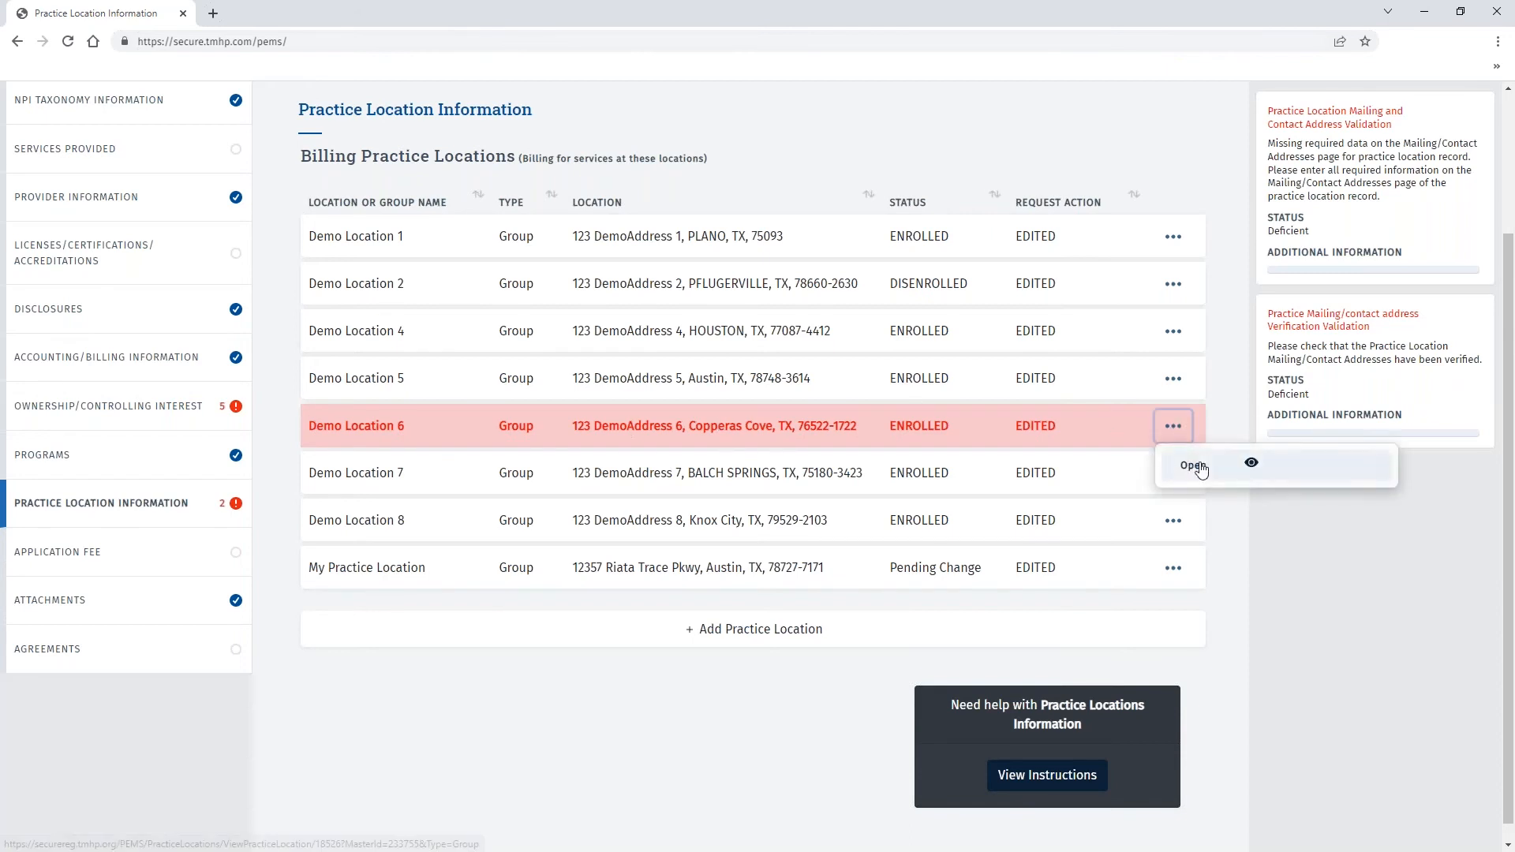
pyautogui.click(1193, 466)
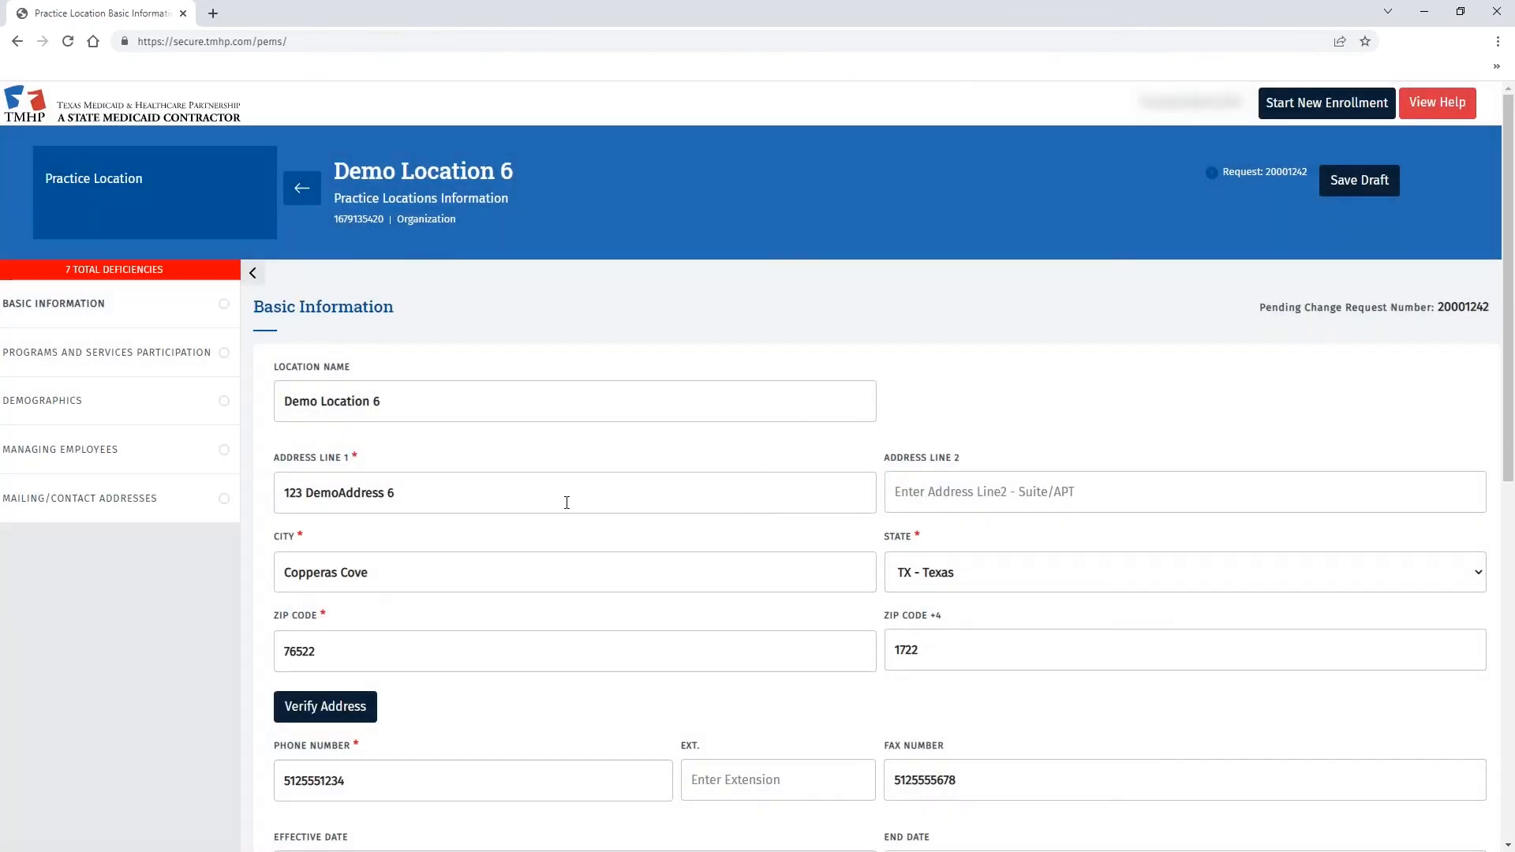
pyautogui.scroll(-1, 566, 502)
pyautogui.click(325, 627)
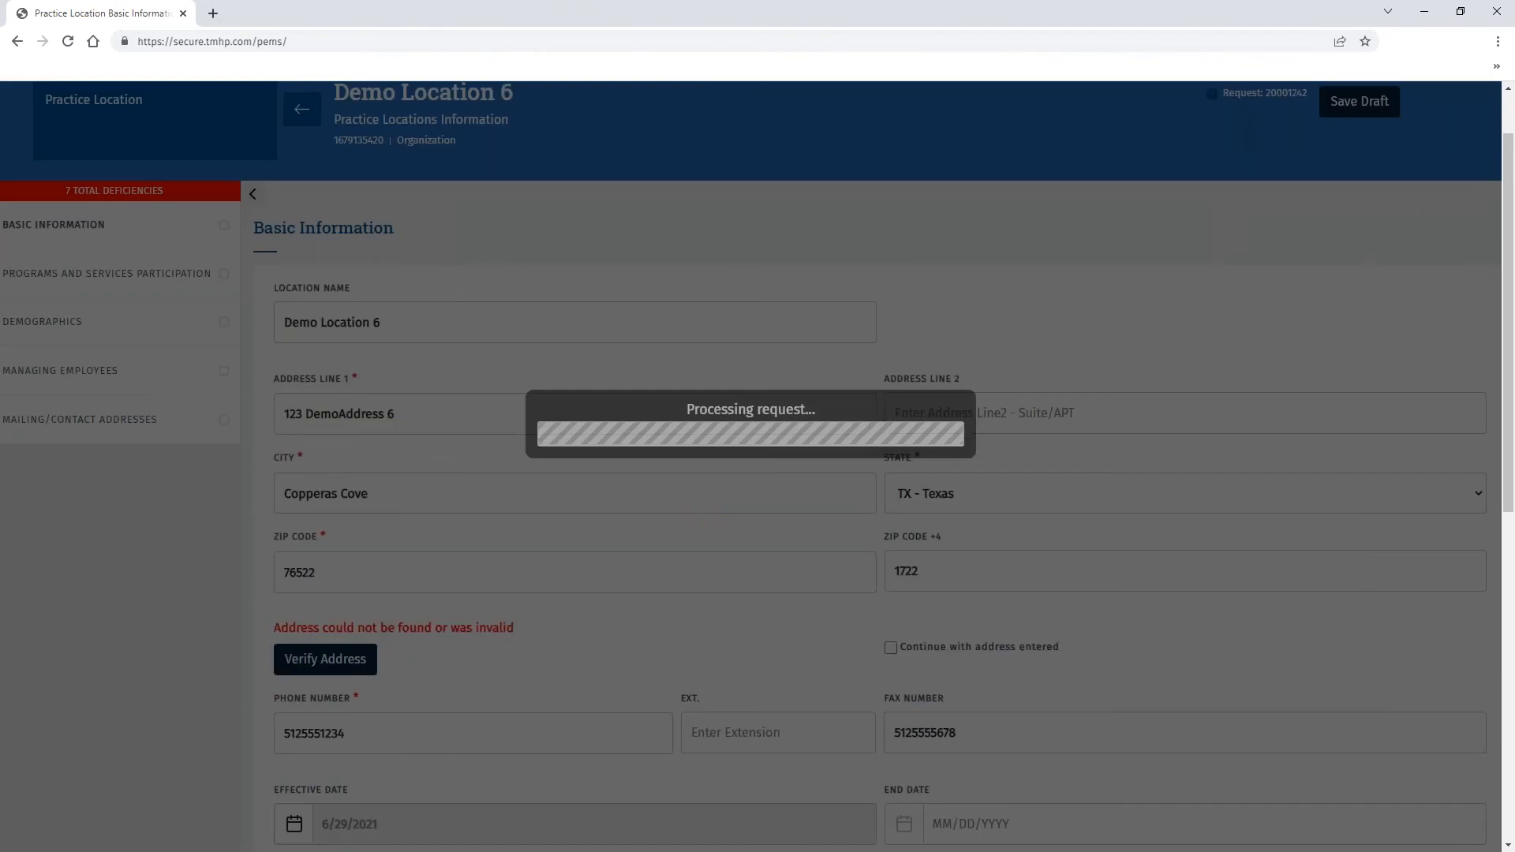
pyautogui.click(906, 647)
pyautogui.scroll(-9, 703, 566)
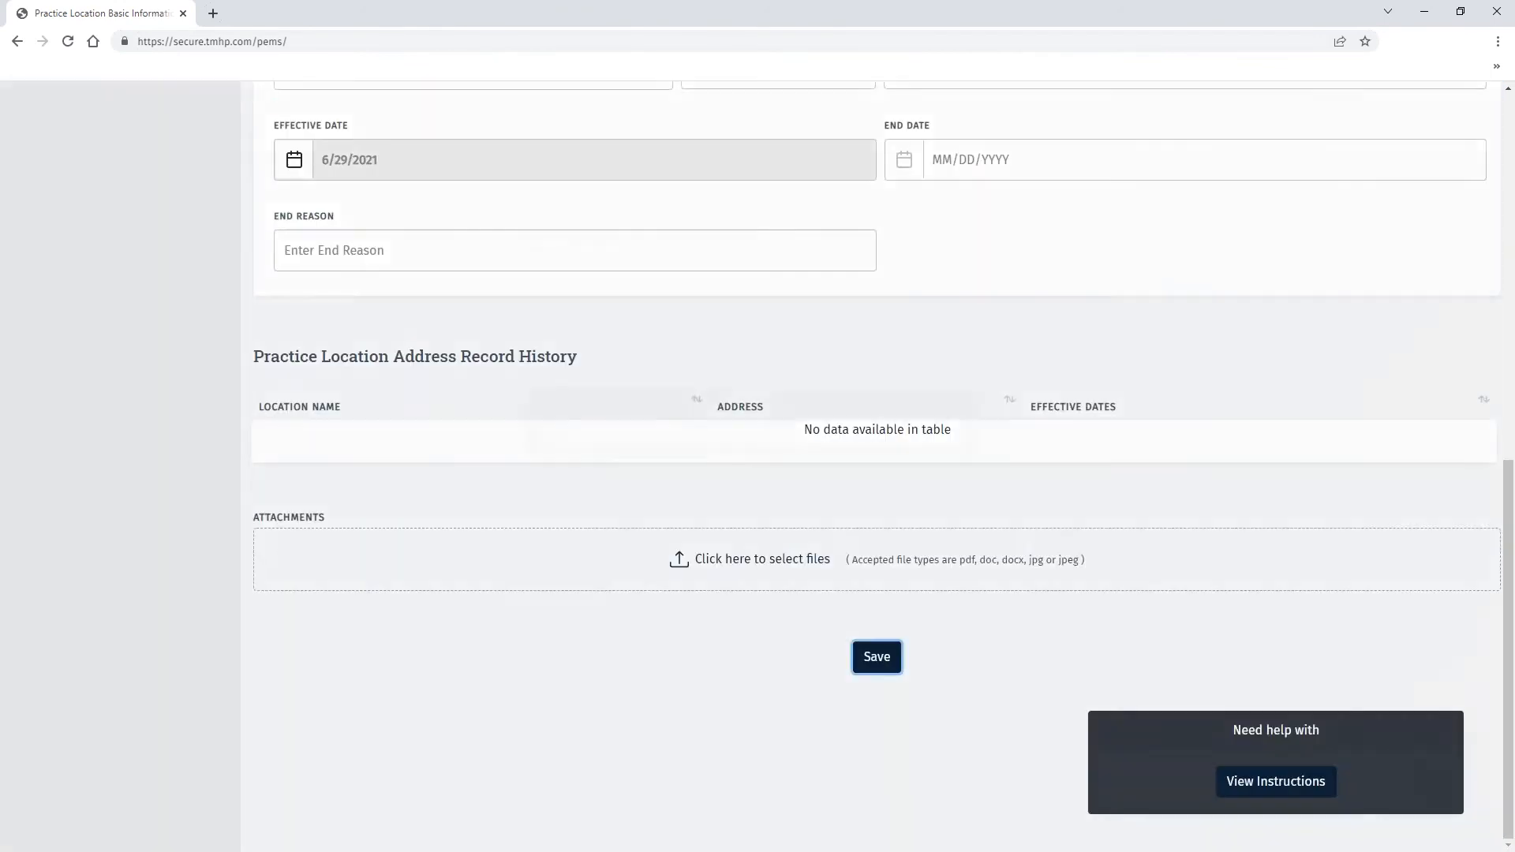
pyautogui.click(872, 655)
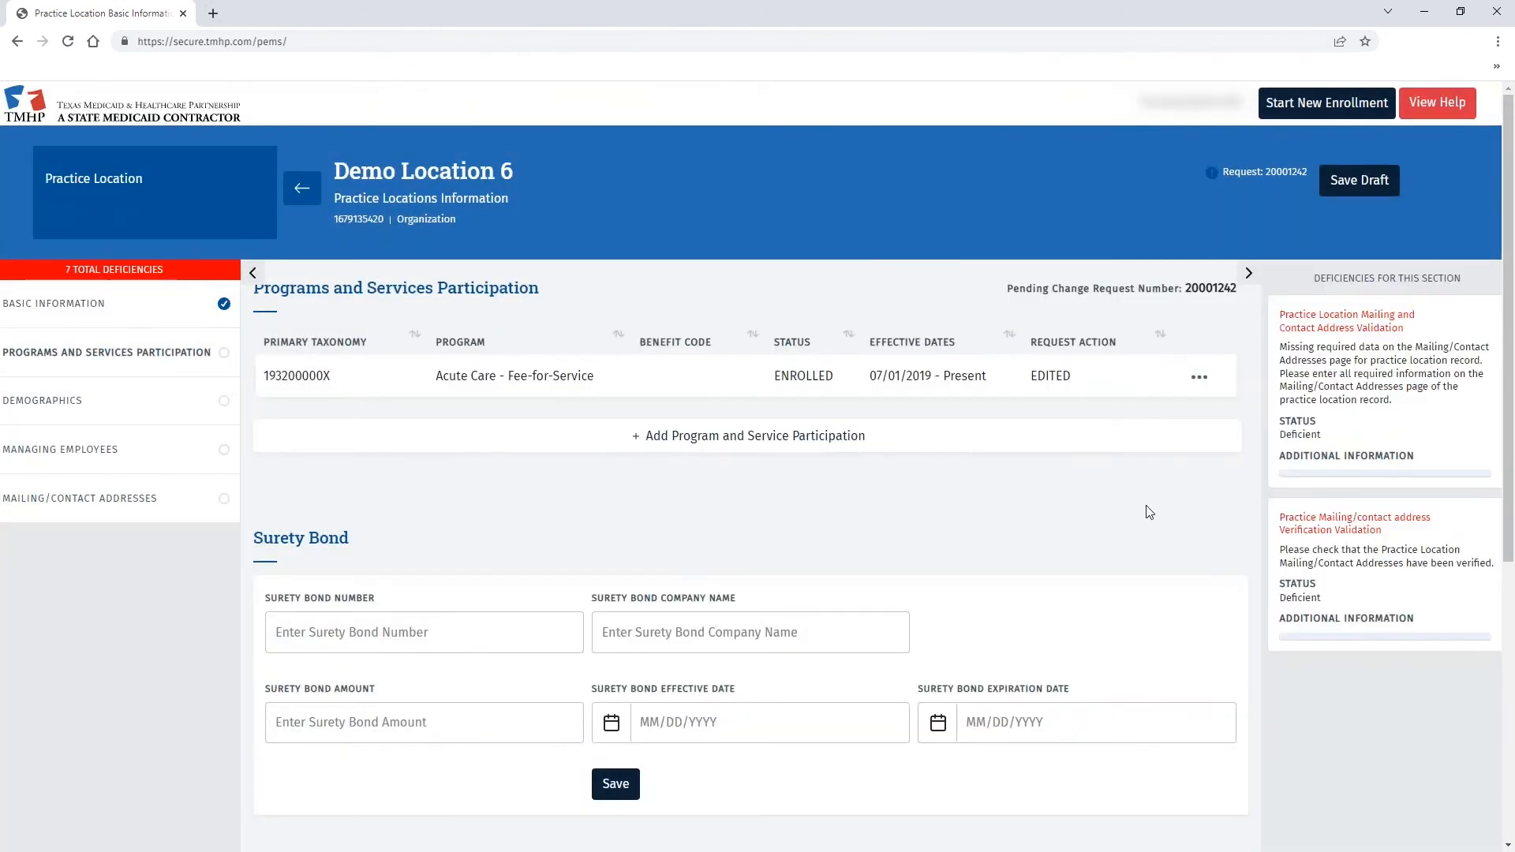
pyautogui.click(176, 516)
pyautogui.click(1458, 403)
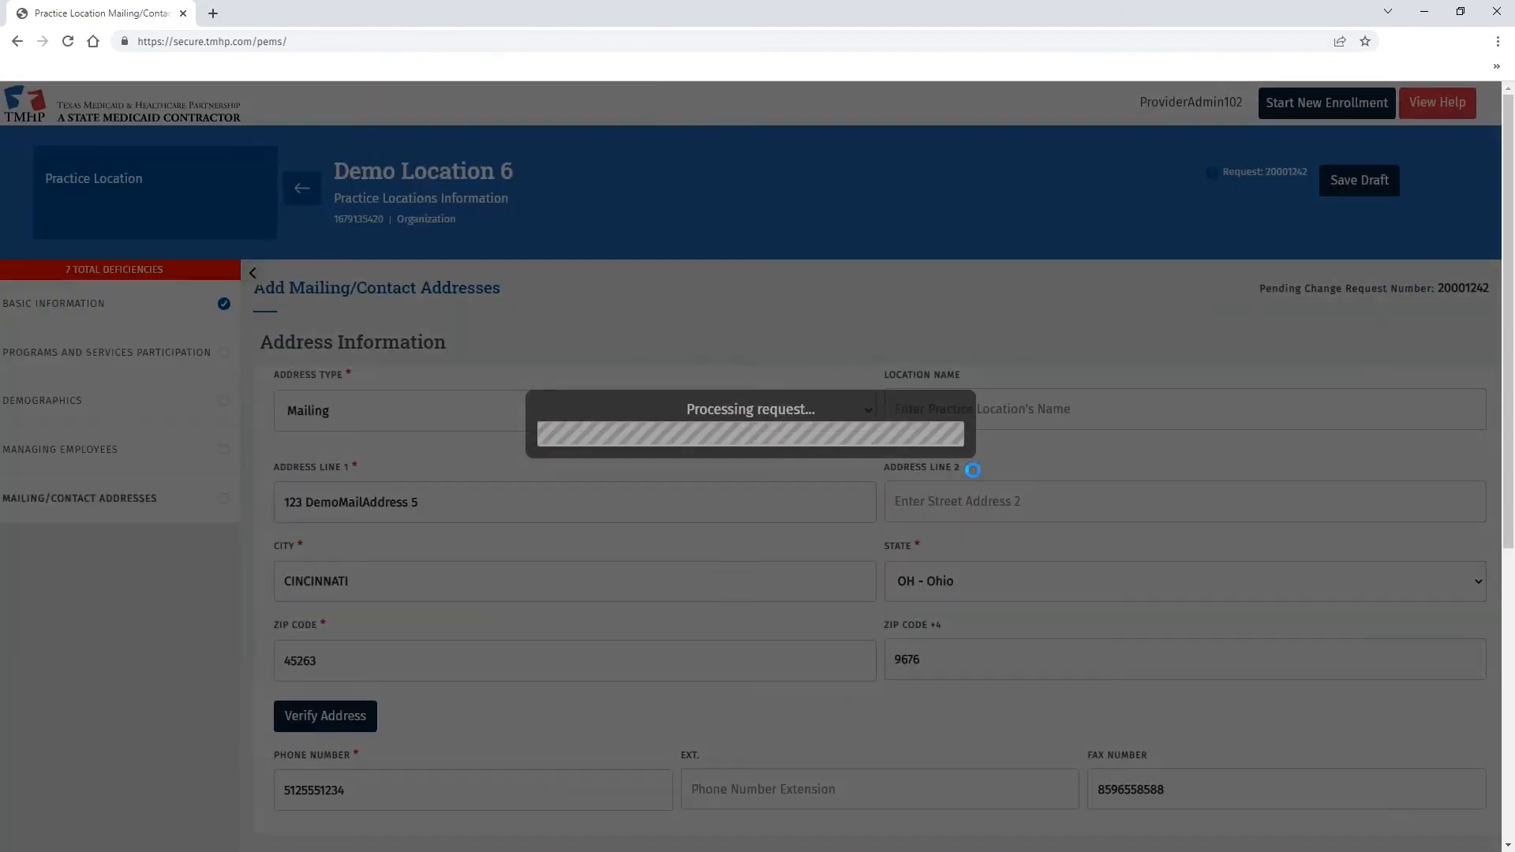
# - Fill in an Enrollment Contact with the contact's e-mail, first name and last name
pyautogui.scroll(-5, 973, 469)
pyautogui.click(552, 552)
pyautogui.click(491, 612)
pyautogui.click(1008, 552)
pyautogui.press('Tab')
pyautogui.write('ContactFirst')
pyautogui.press('Tab')
pyautogui.write('Contac')
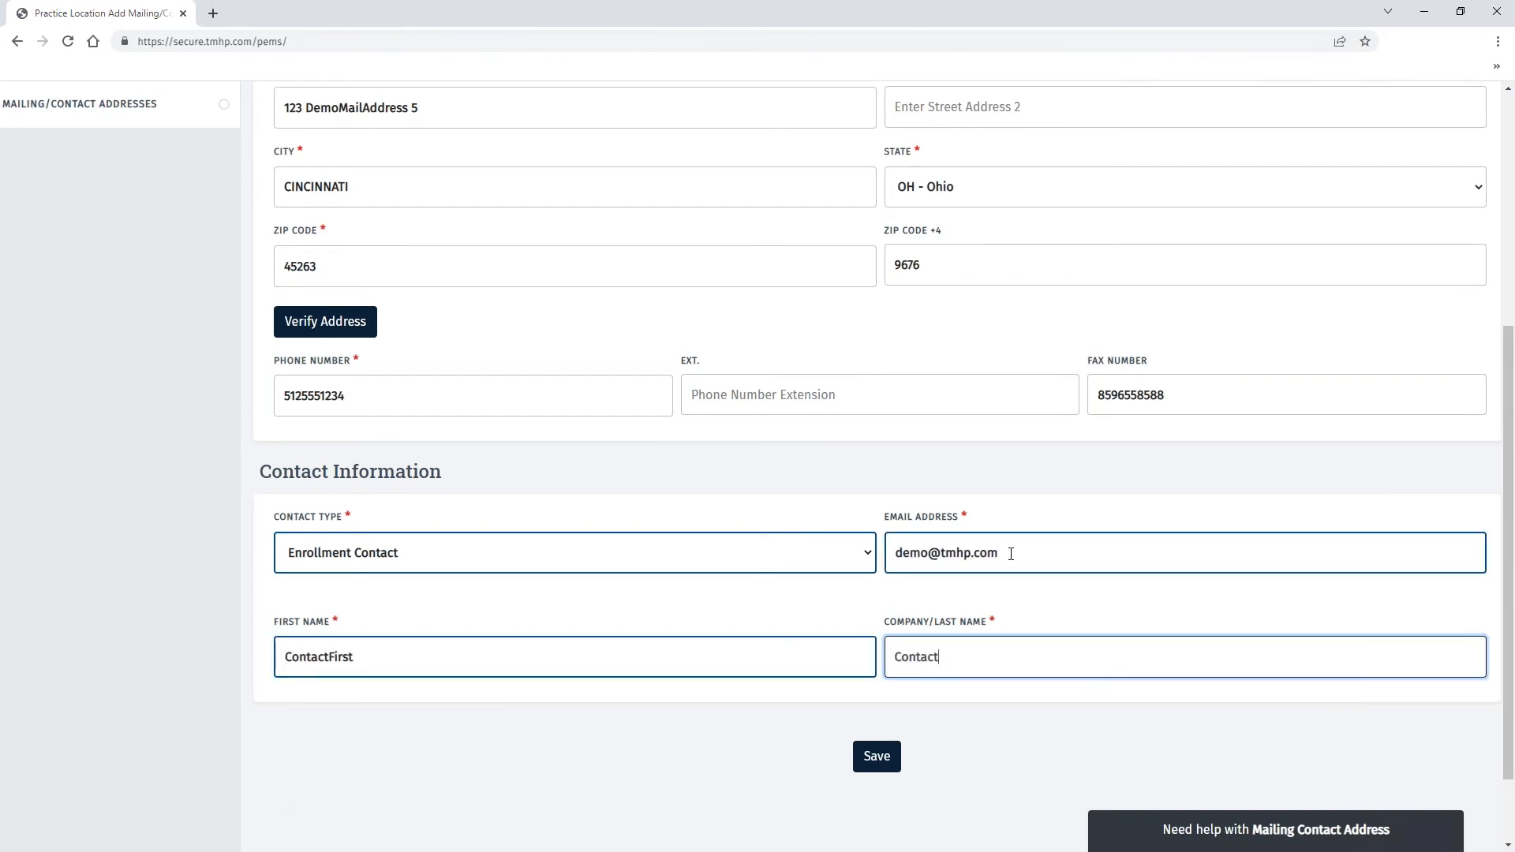
# - Save and verify the mailing address, then return to the Practice Location Information list
pyautogui.click(876, 756)
pyautogui.click(326, 341)
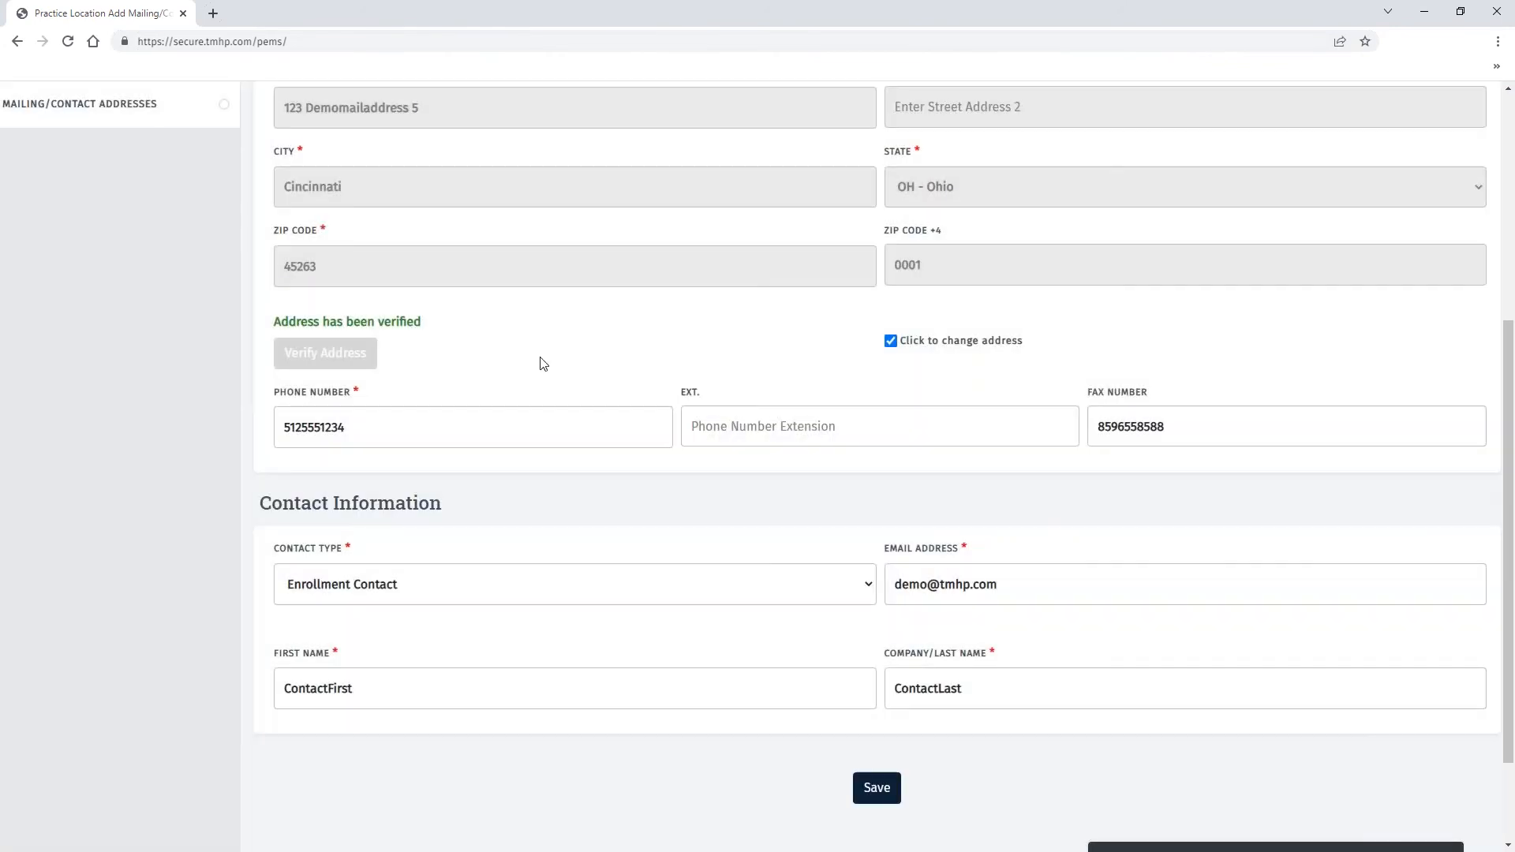
pyautogui.scroll(5, 561, 359)
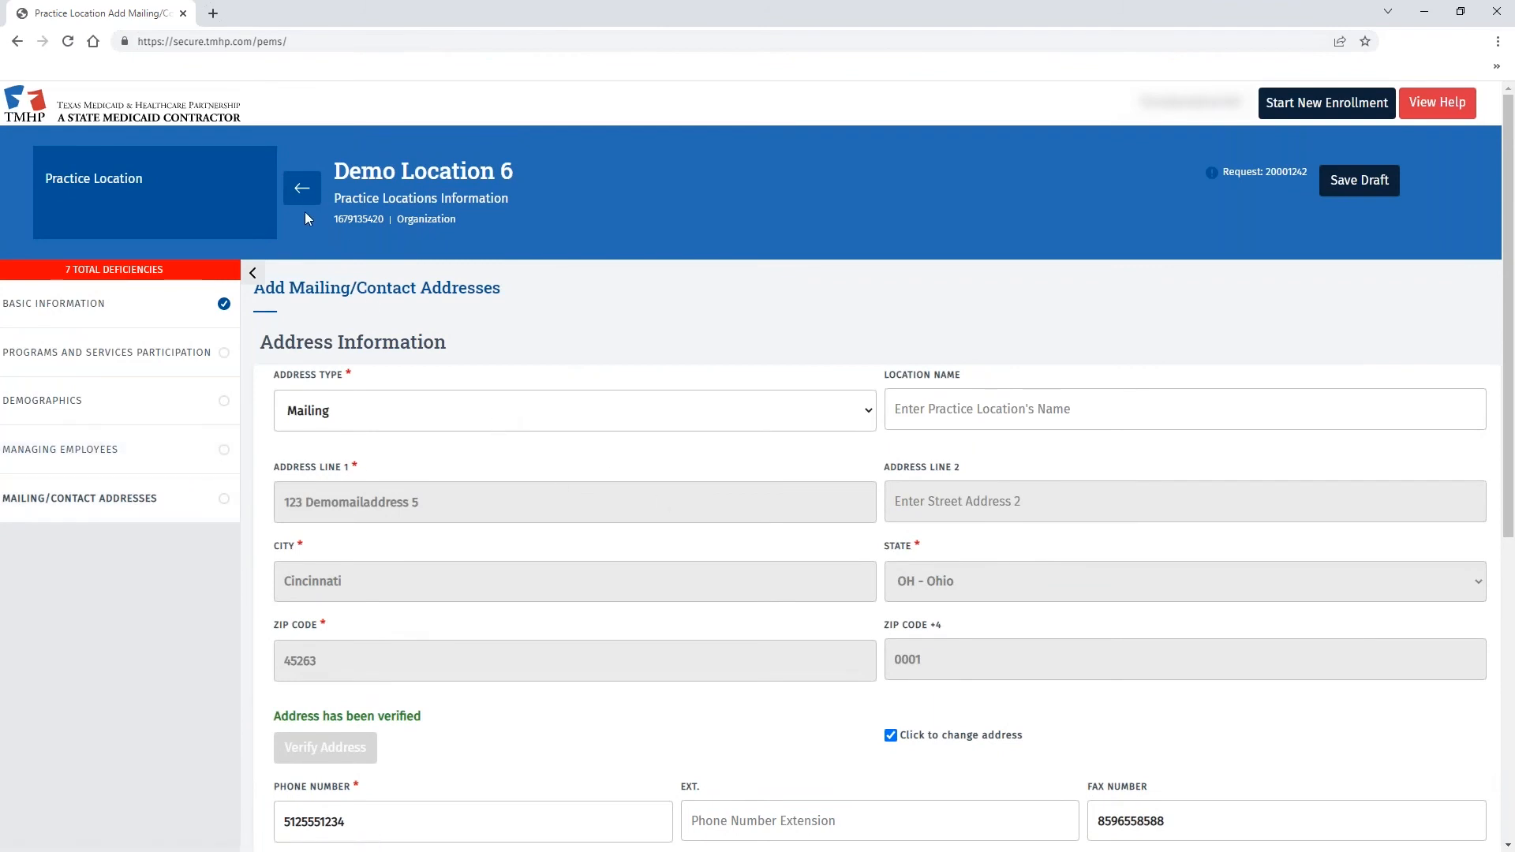
pyautogui.click(303, 192)
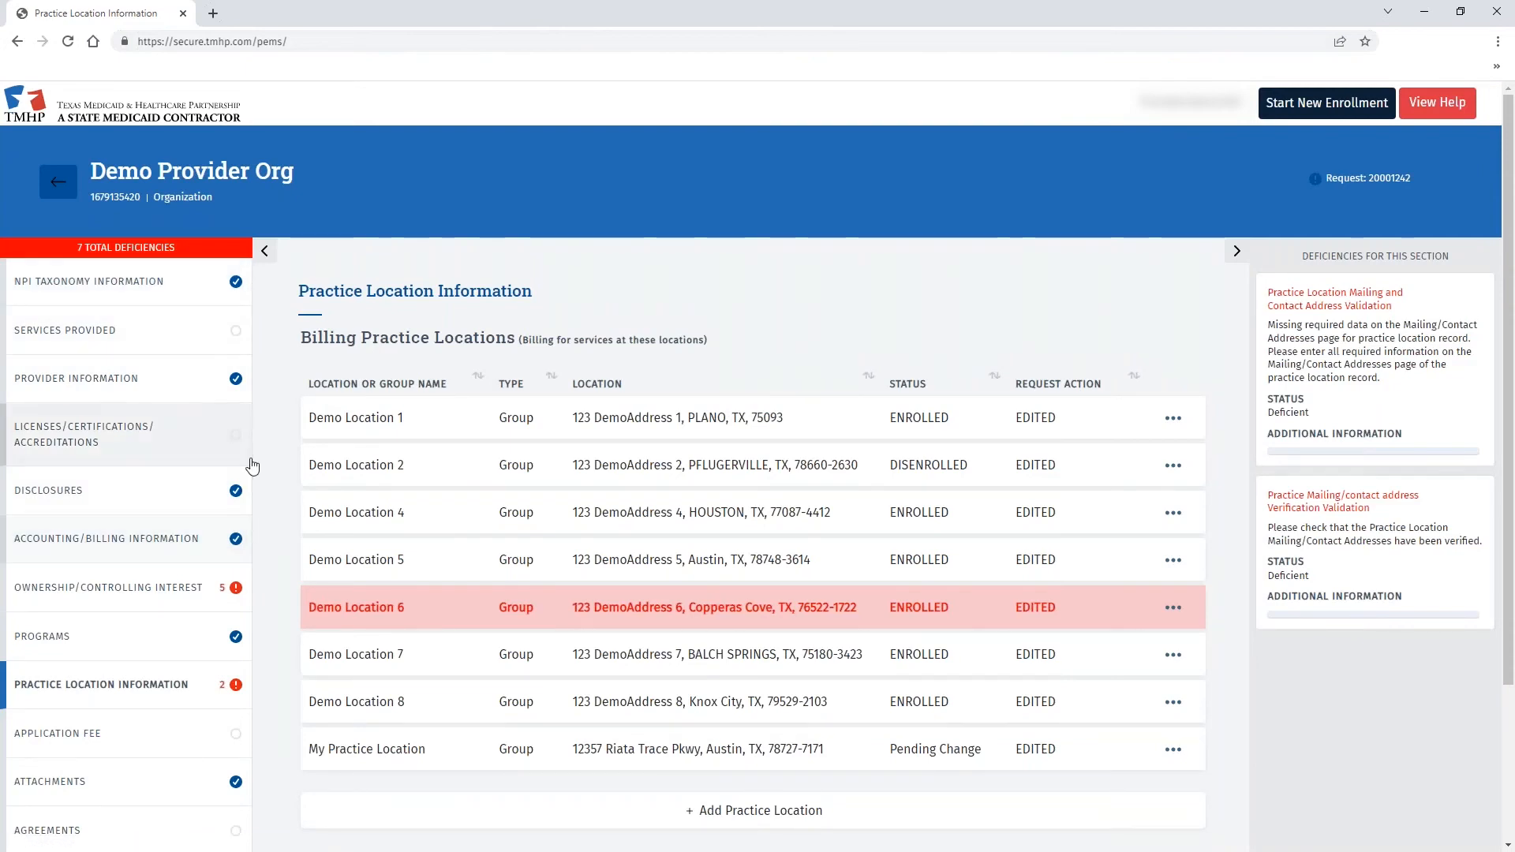
# - Submit the request from Agreements & Signatures; it fails over missing mailing/contact address data
pyautogui.scroll(-3, 94, 466)
pyautogui.click(47, 629)
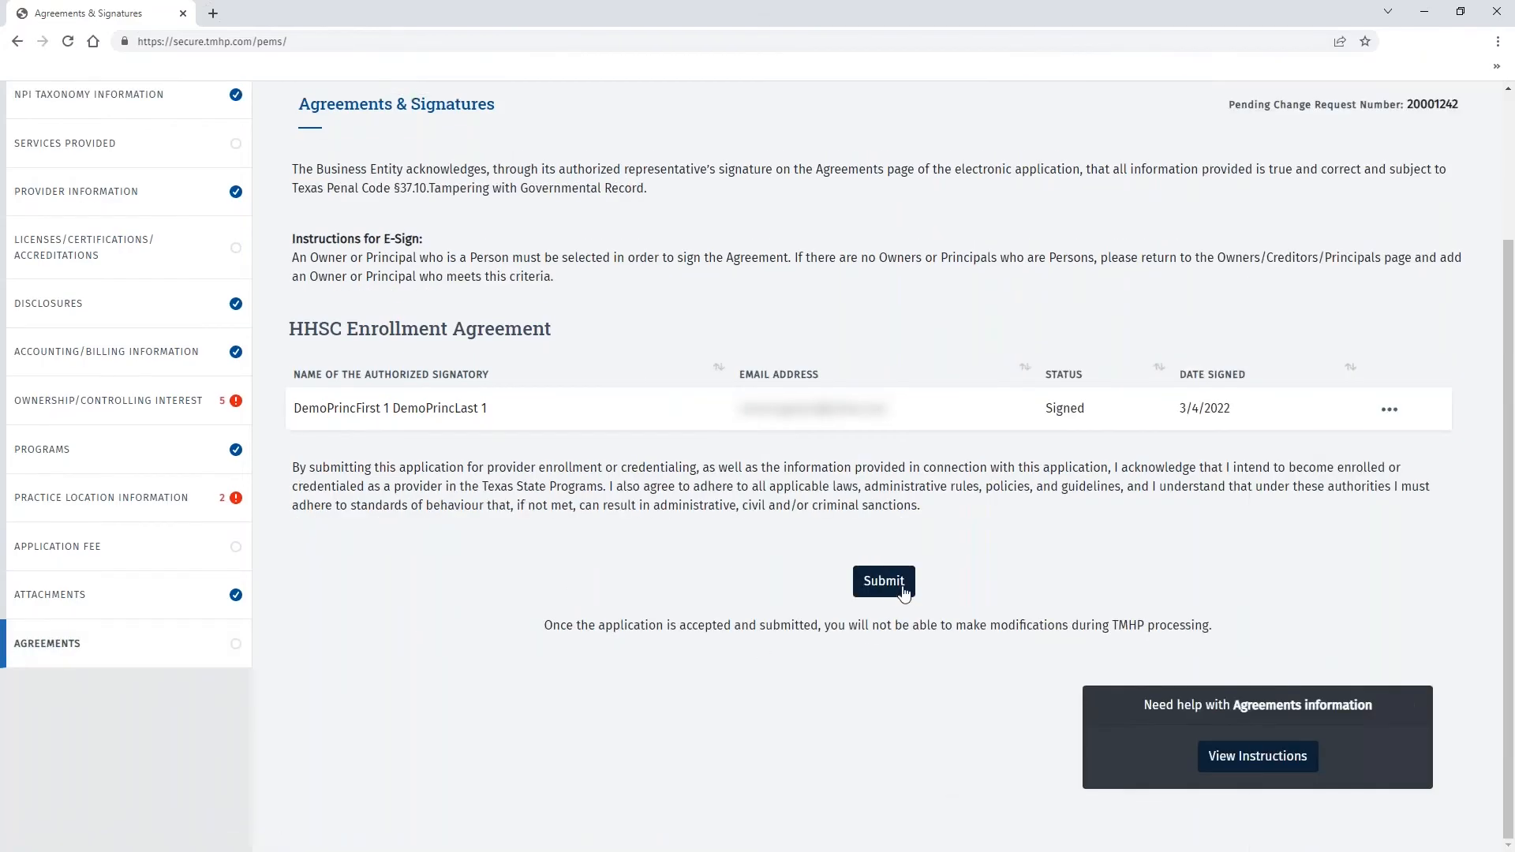
pyautogui.click(894, 590)
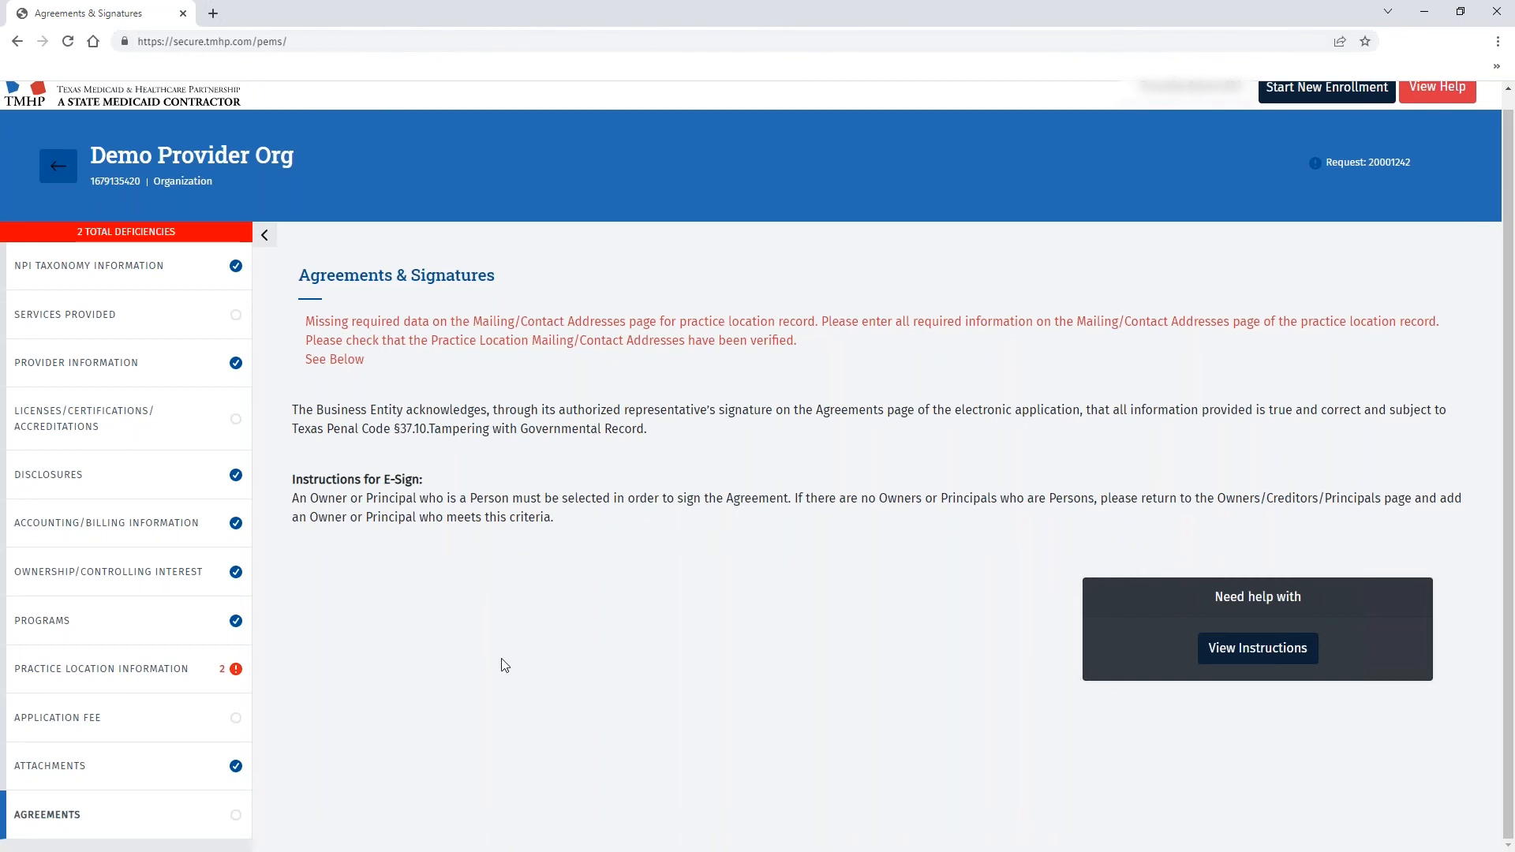
# - Go back to Practice Location Information and open the Demo Location 6 record
pyautogui.click(142, 683)
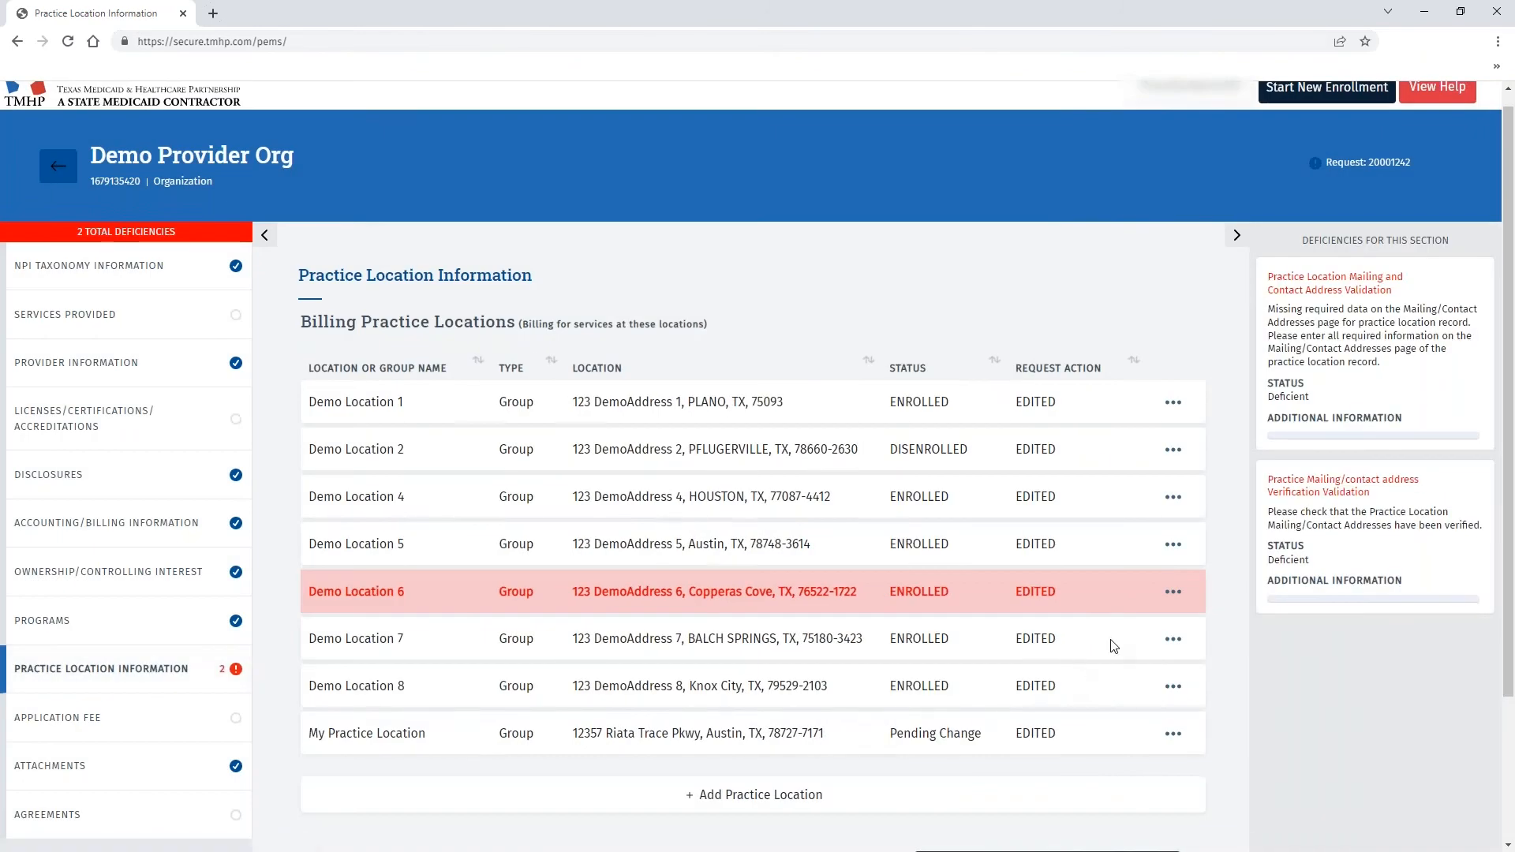
pyautogui.scroll(-1, 1115, 643)
pyautogui.click(1174, 513)
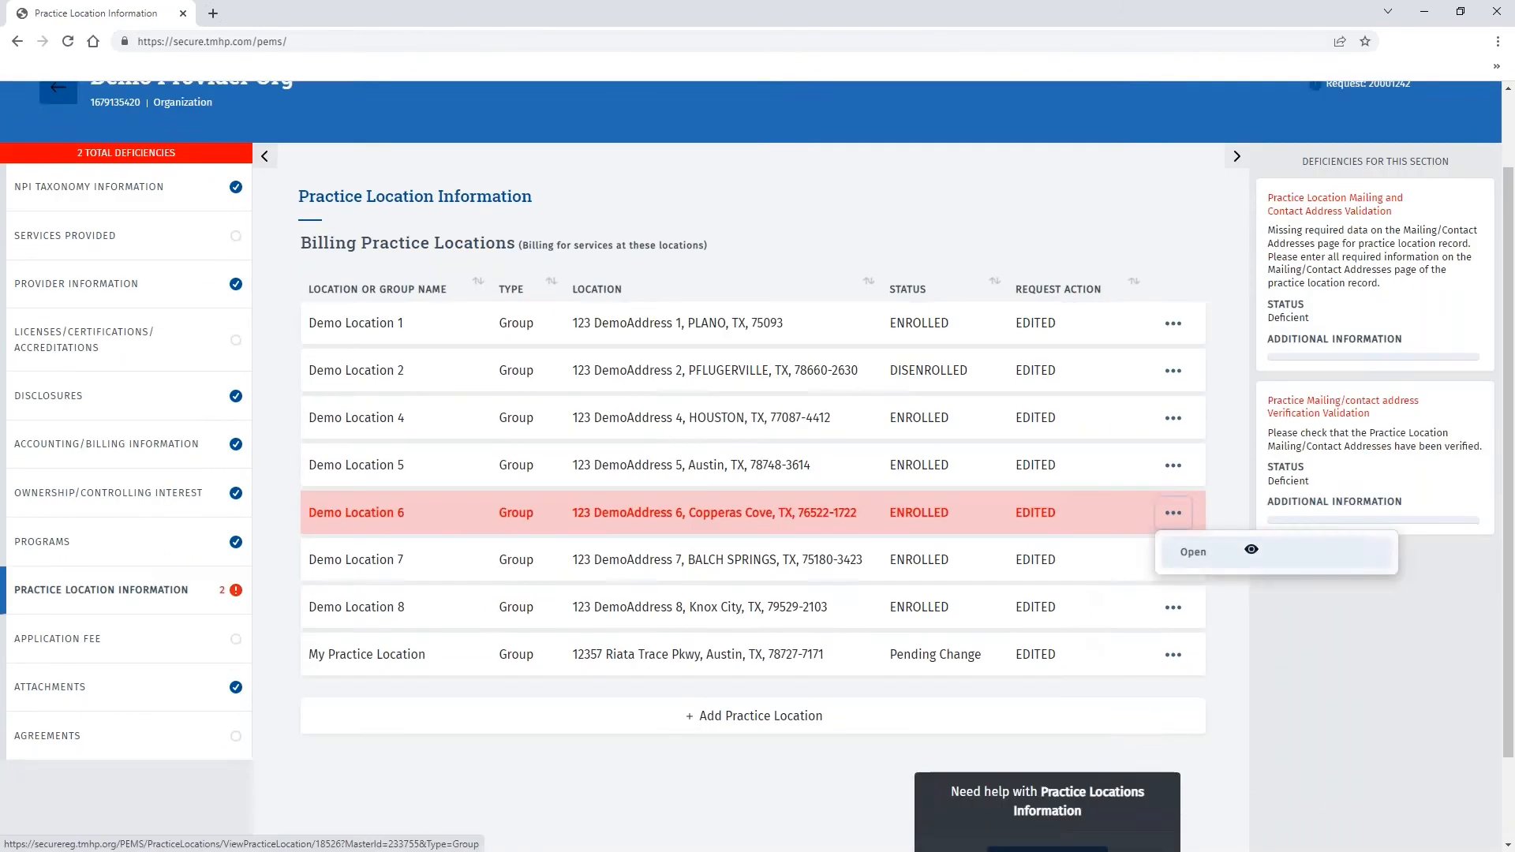
pyautogui.click(1190, 553)
pyautogui.scroll(-1, 552, 473)
# - Change the address to 12357 Riata Trace Pkwy, Austin 78727, verify, save, and return
pyautogui.tripleClick(340, 414)
pyautogui.write('12357')
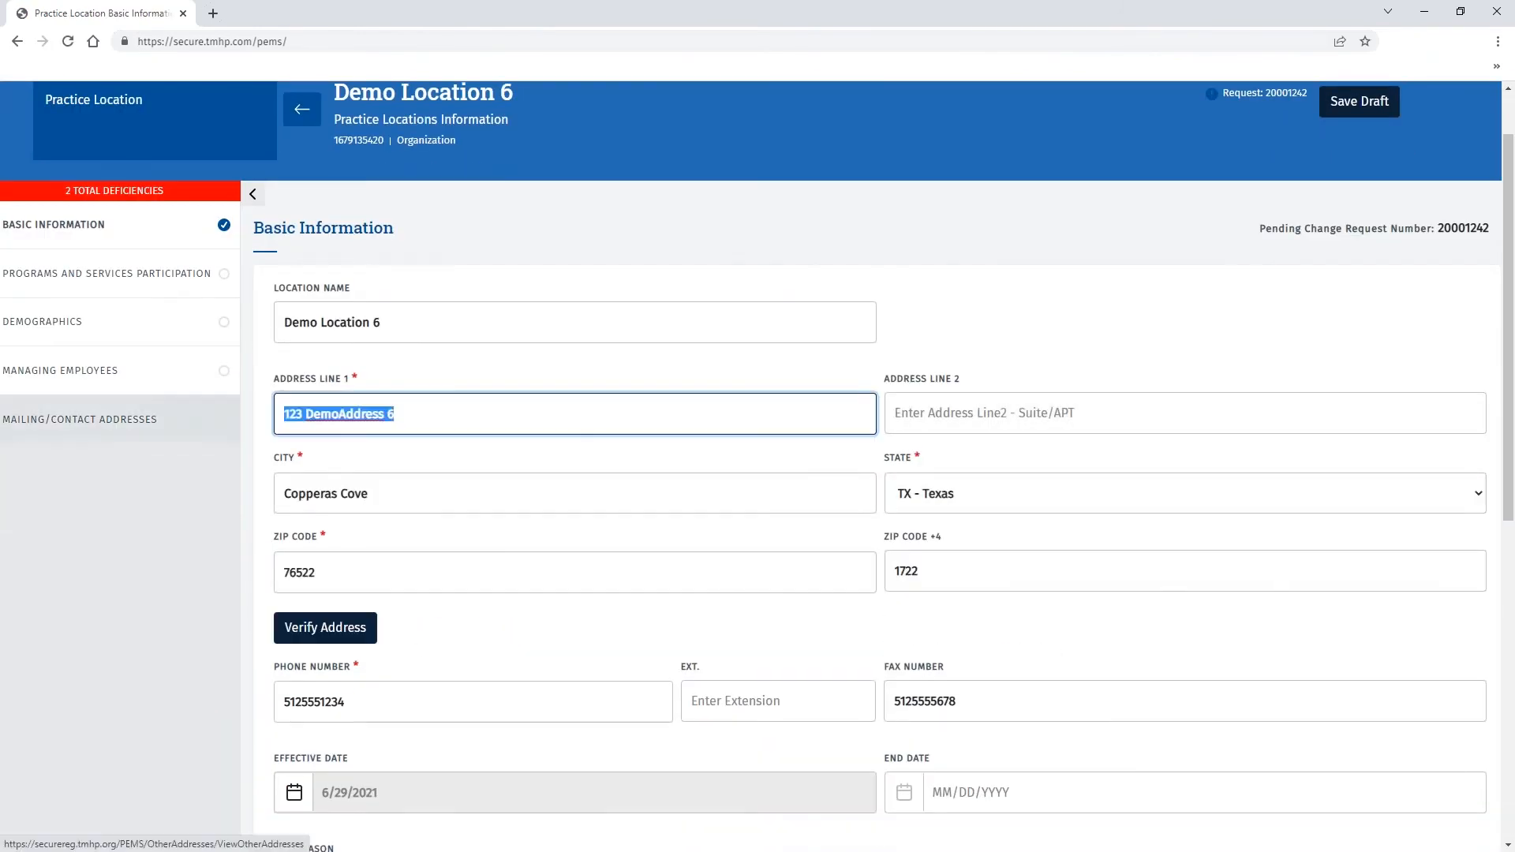
pyautogui.write(' Riata Trace Pkwy')
pyautogui.press('Tab')
pyautogui.write('Austin')
pyautogui.press('Tab')
pyautogui.press('Tab')
pyautogui.write('78727')
pyautogui.click(325, 627)
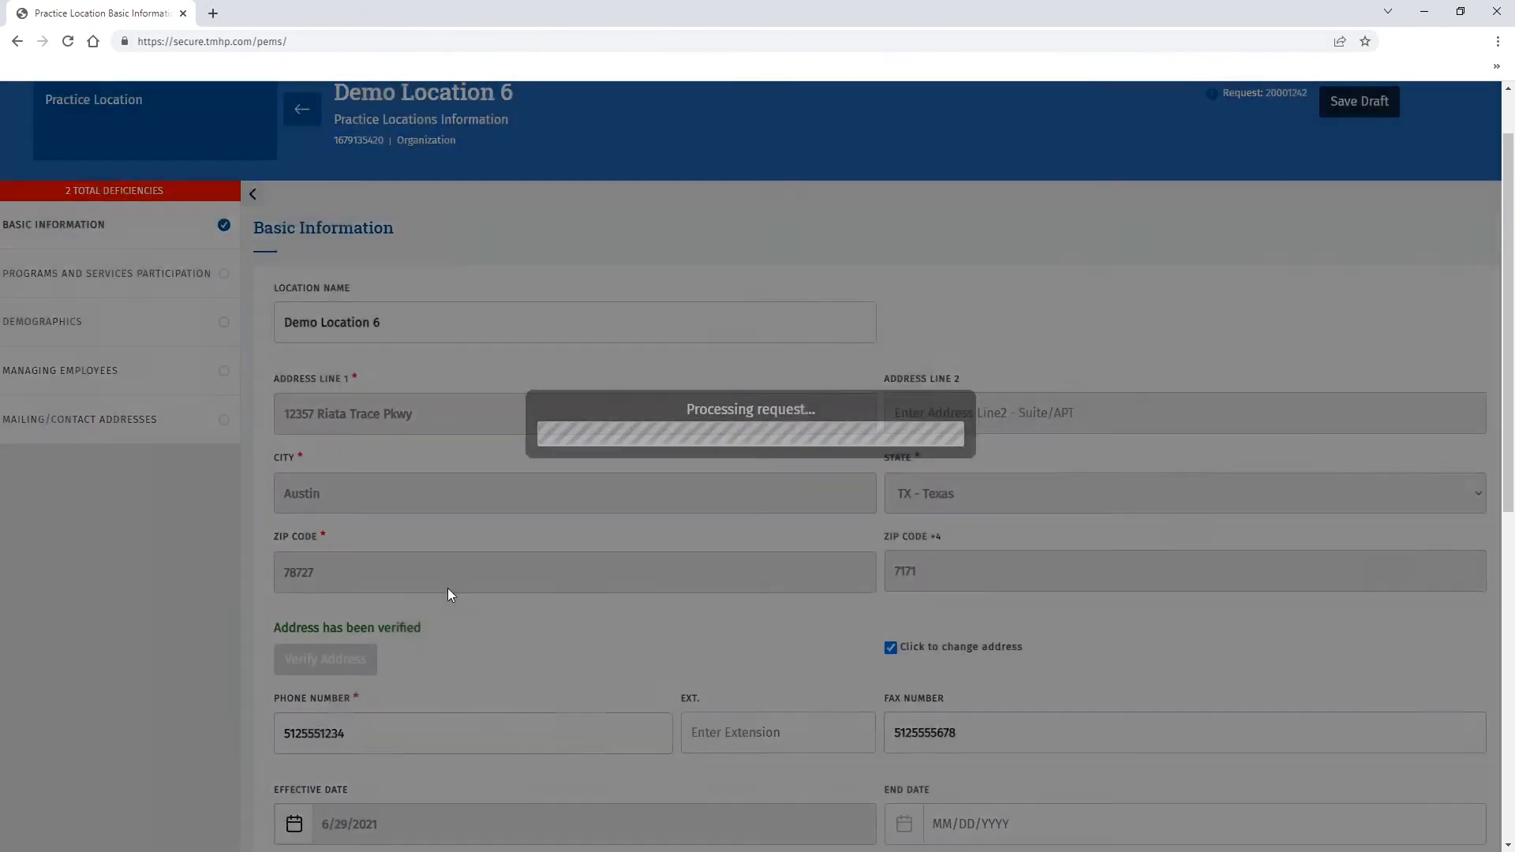
pyautogui.scroll(-5, 678, 536)
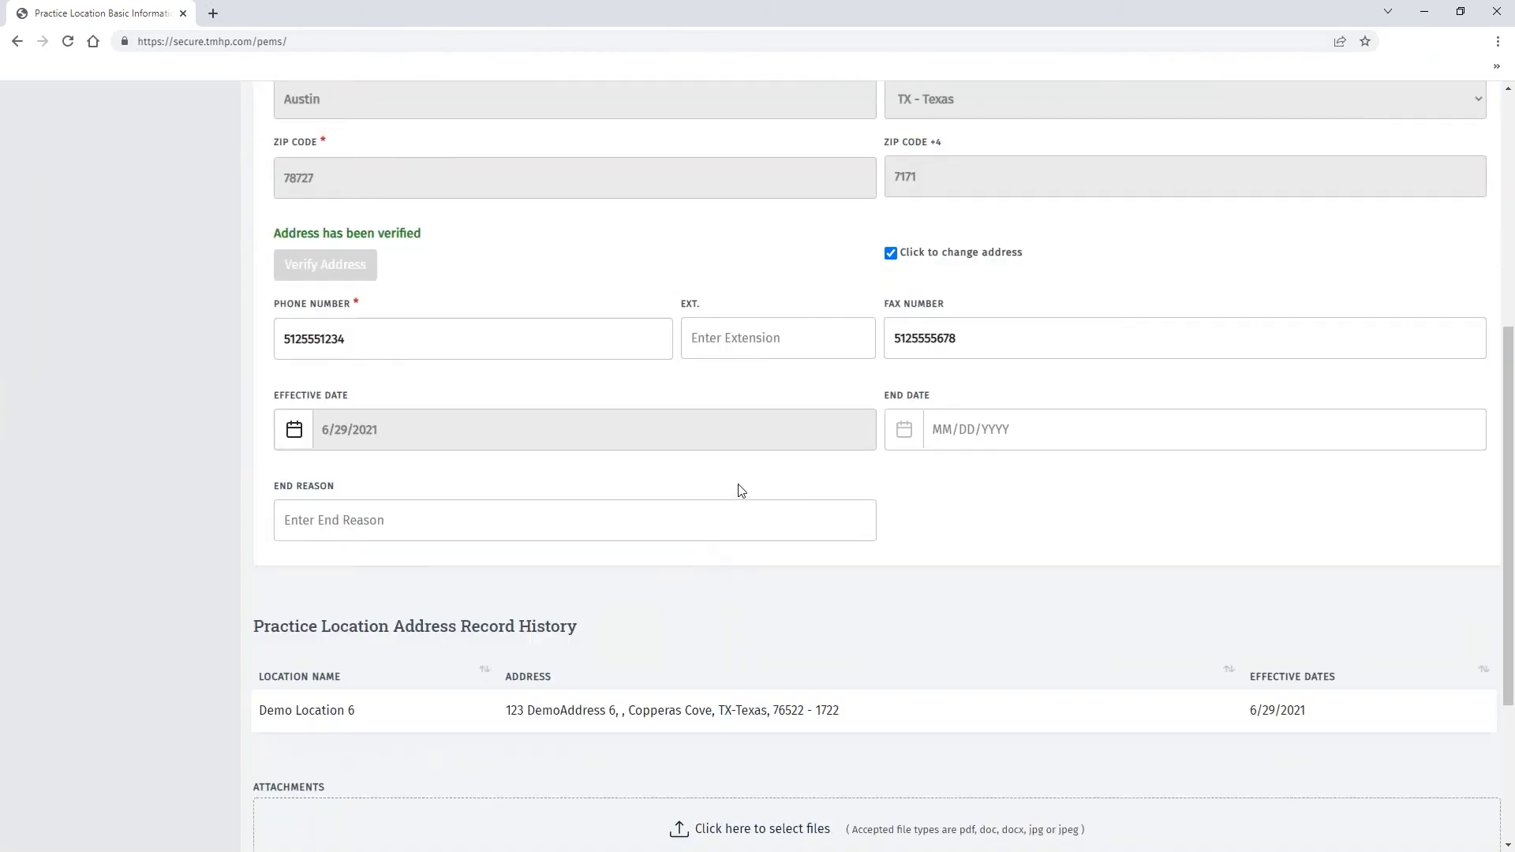
pyautogui.scroll(-3, 885, 739)
pyautogui.click(877, 691)
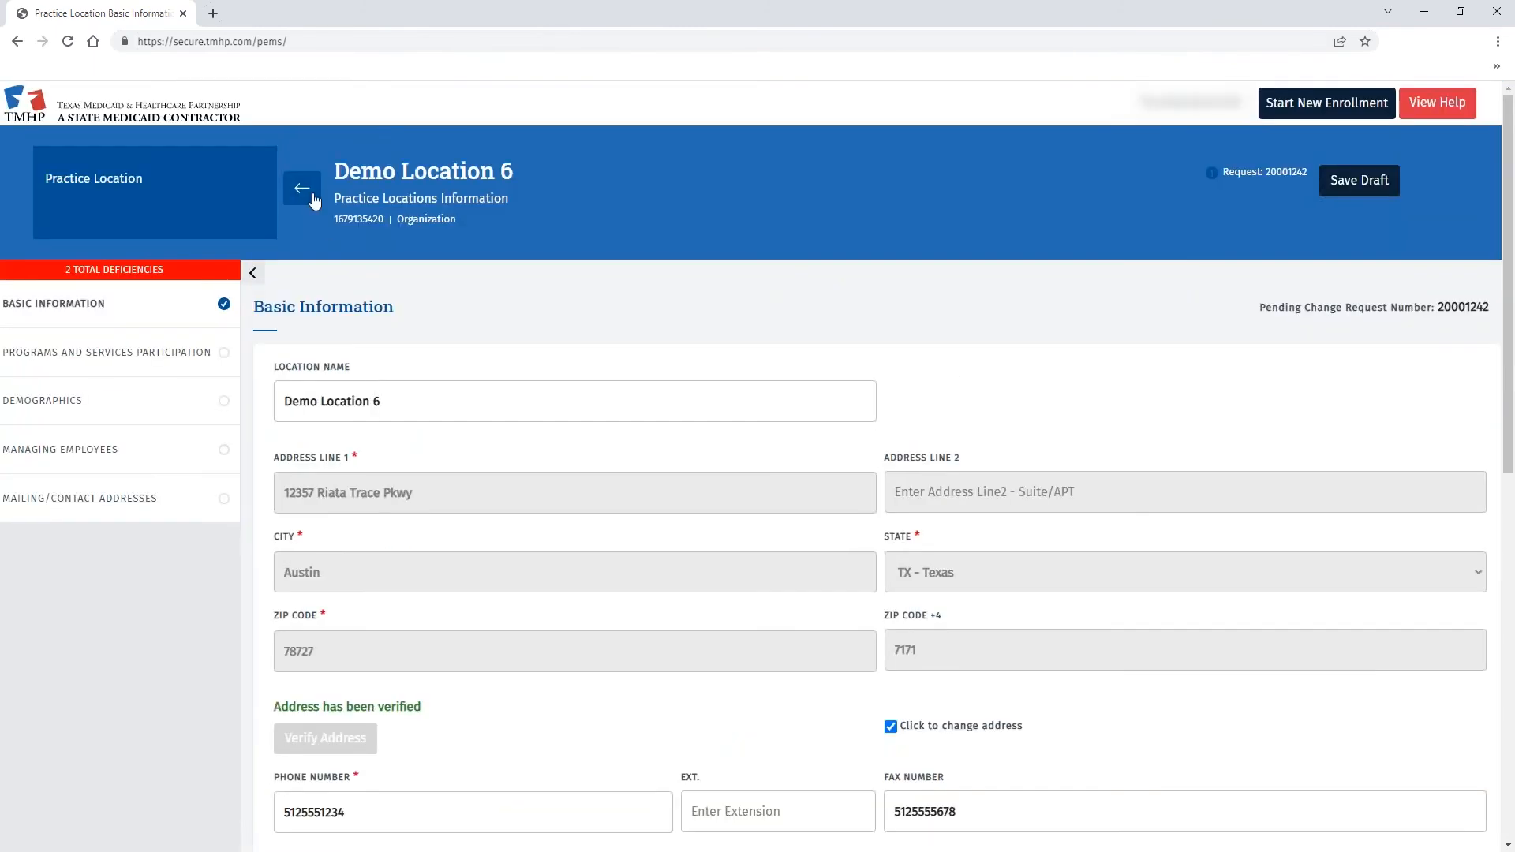
pyautogui.click(303, 190)
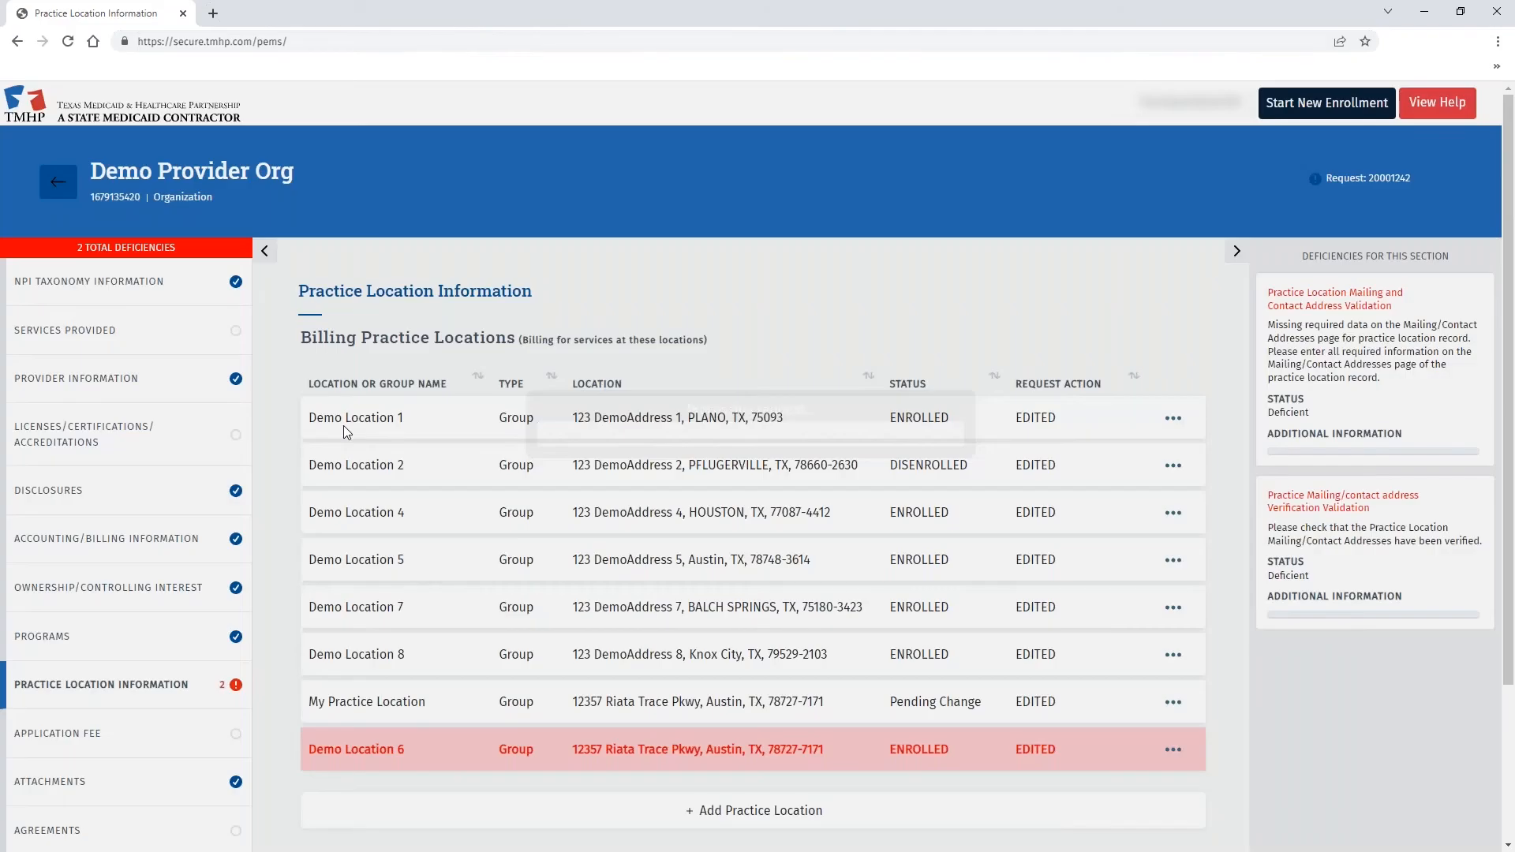
# - Submit again from Agreements & Signatures; mailing/contact address deficiencies still block it
pyautogui.scroll(-2, 633, 716)
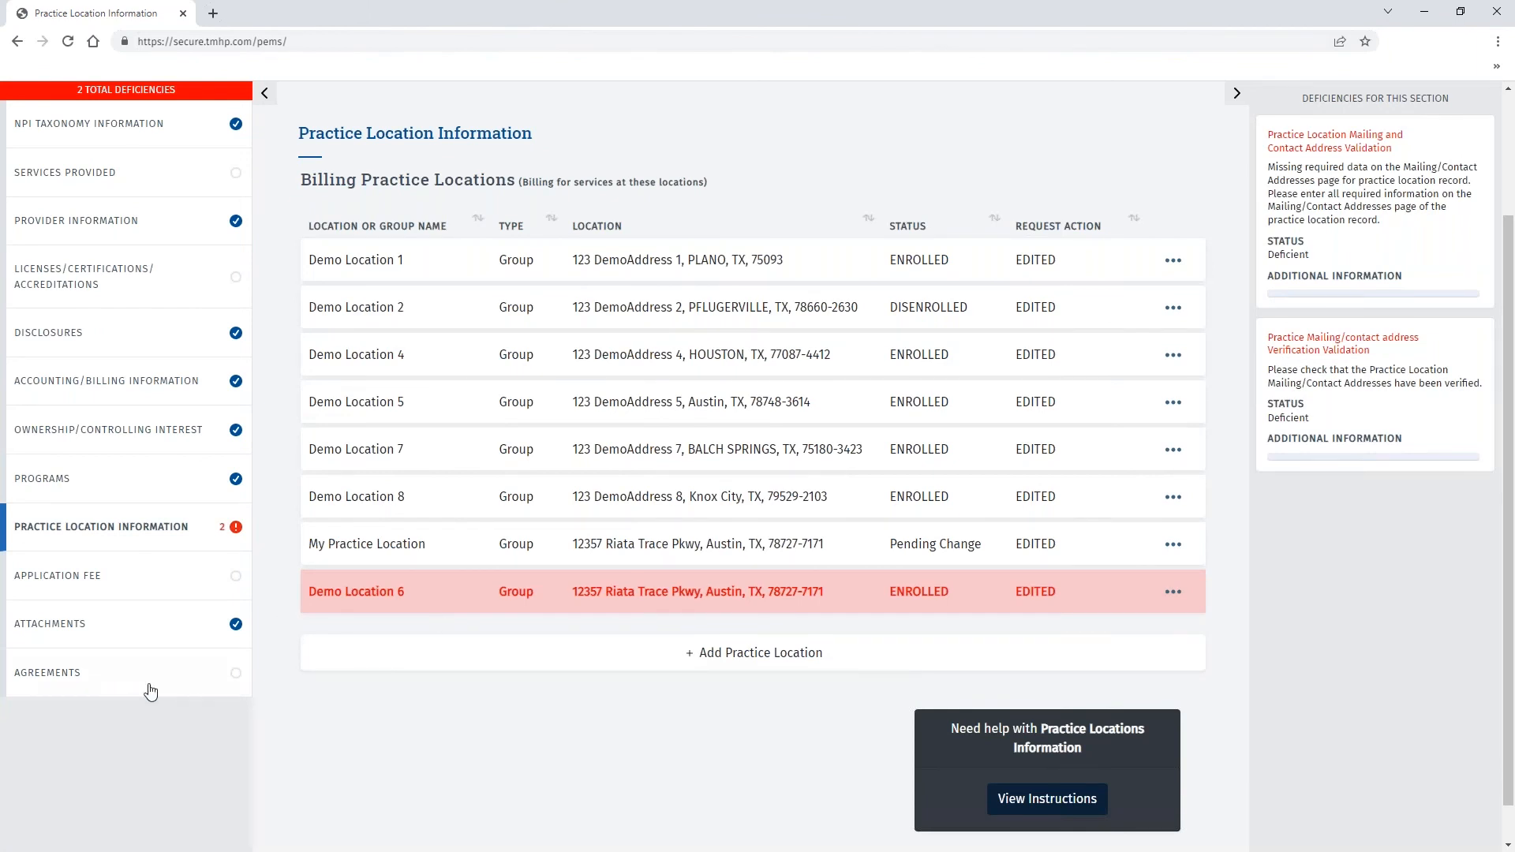
pyautogui.click(150, 677)
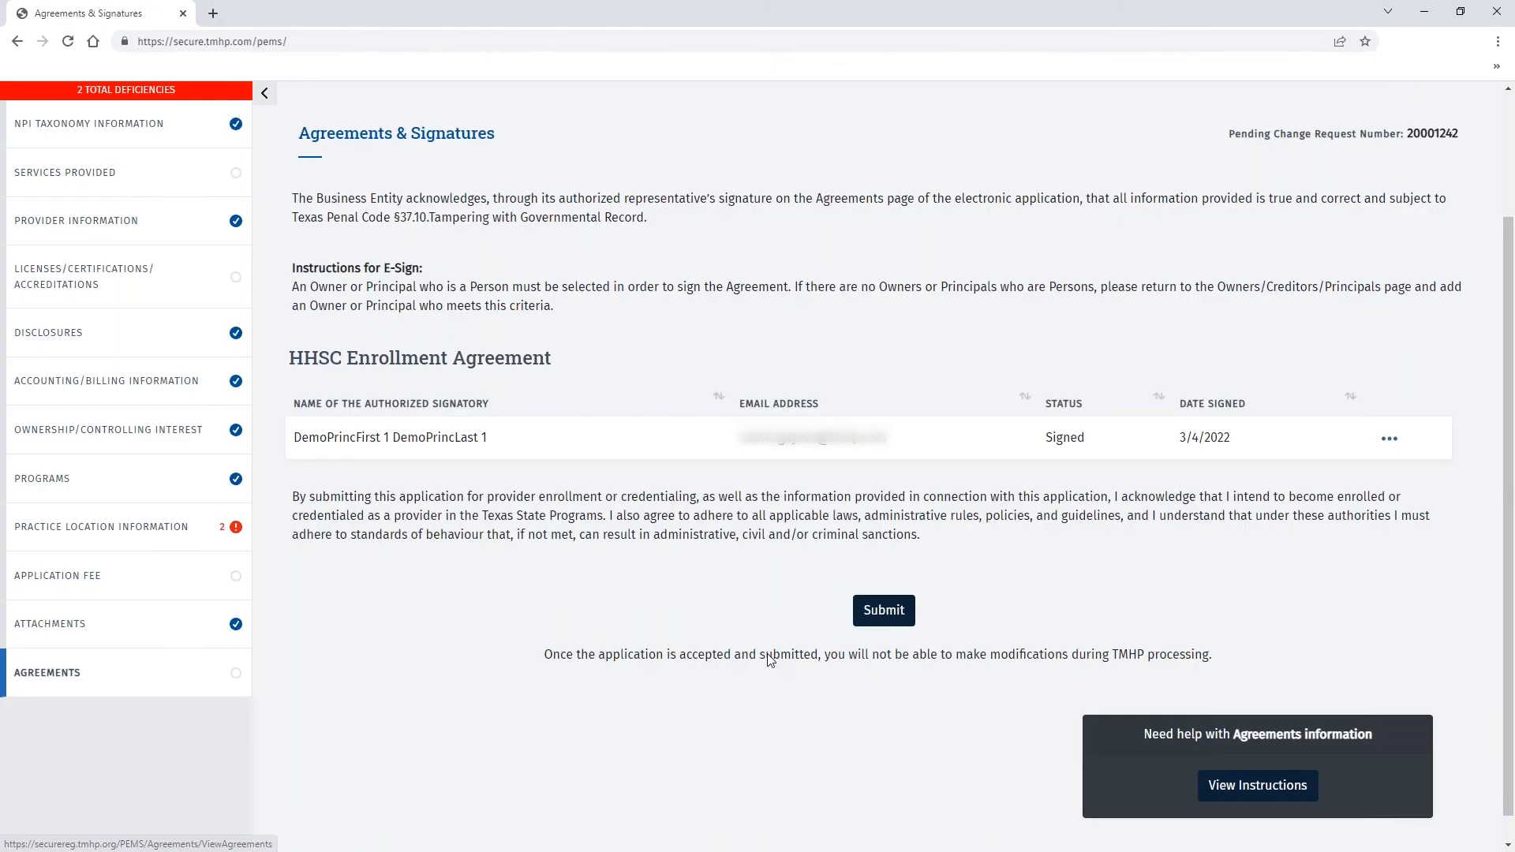
pyautogui.click(883, 610)
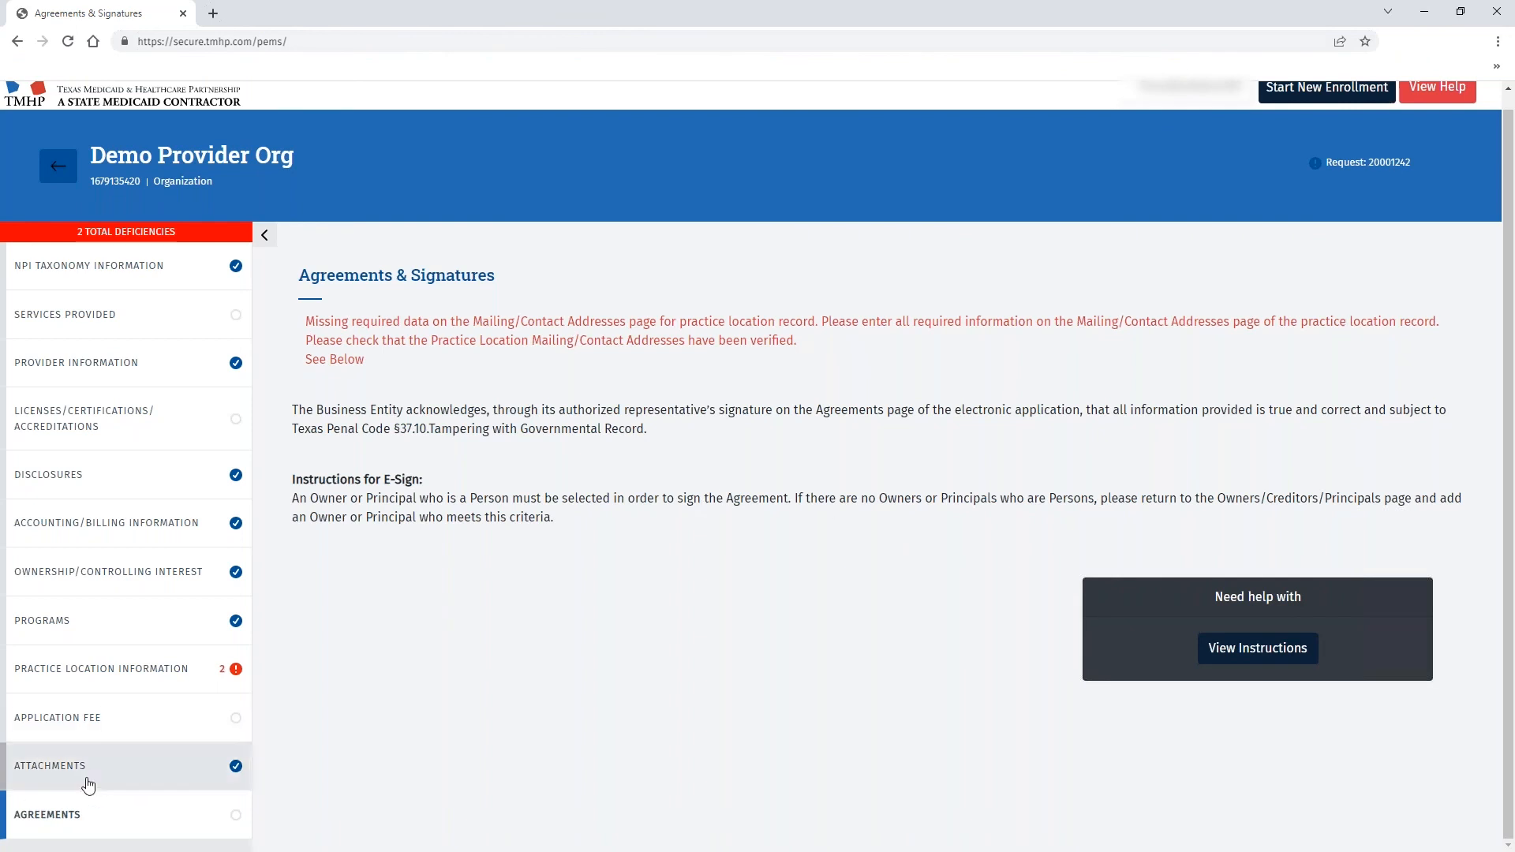
# - Open the My Practice Location record from Practice Location Information
pyautogui.click(36, 673)
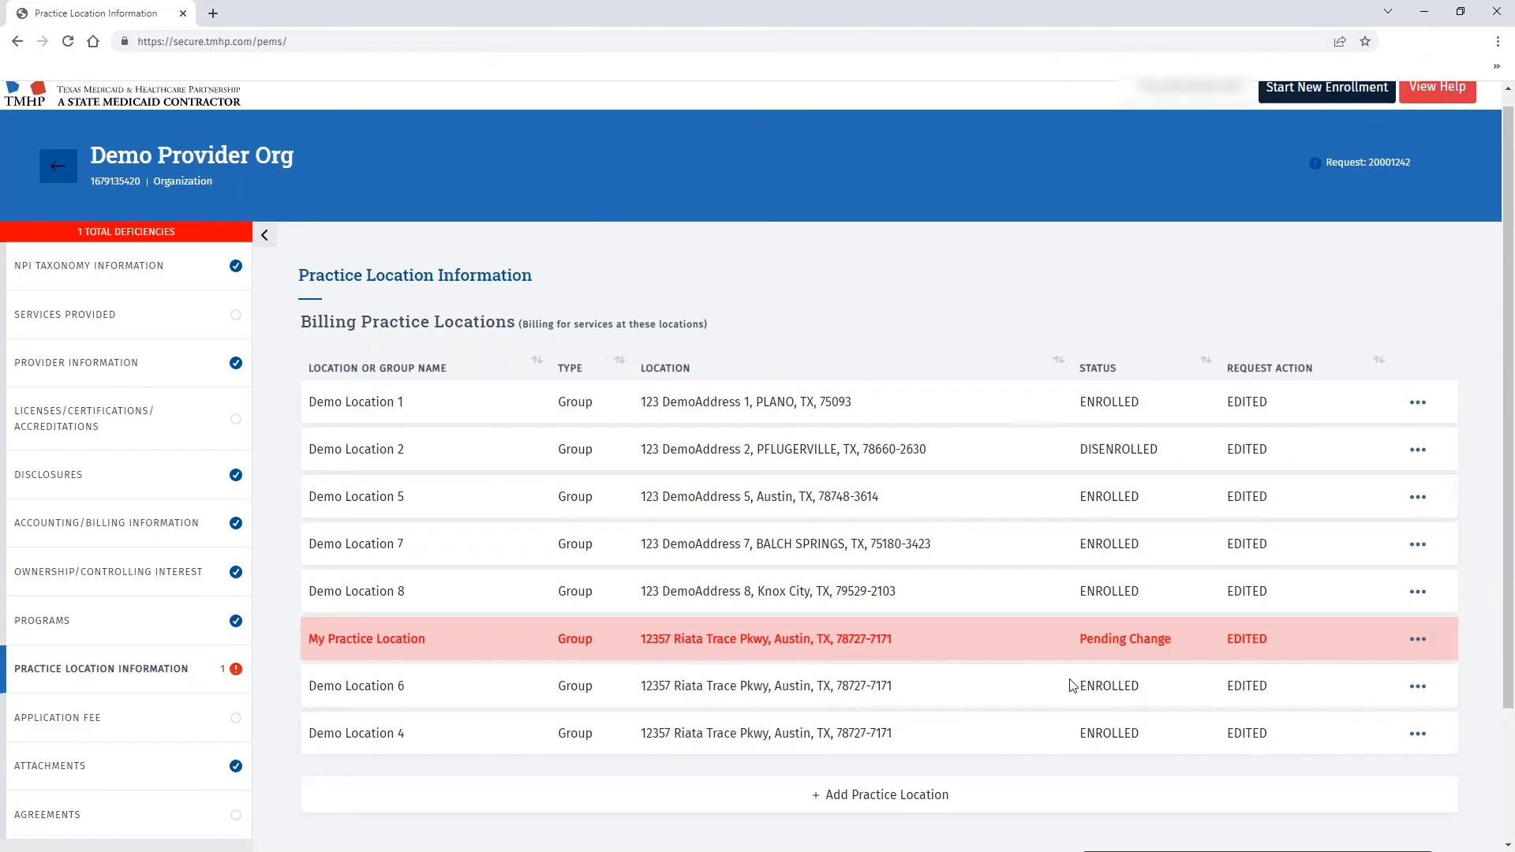
pyautogui.click(1173, 639)
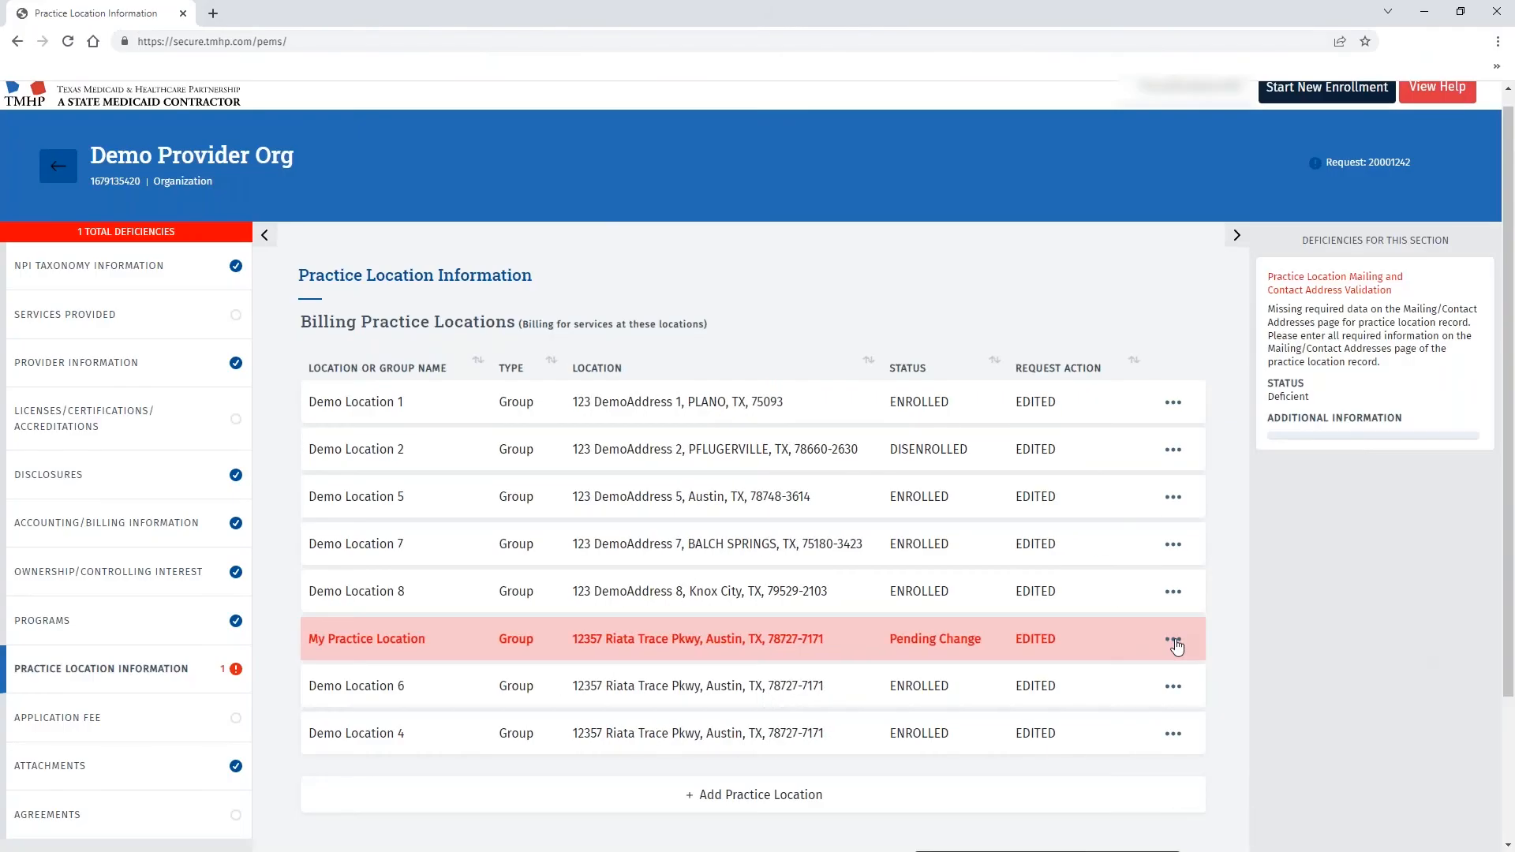
pyautogui.click(575, 410)
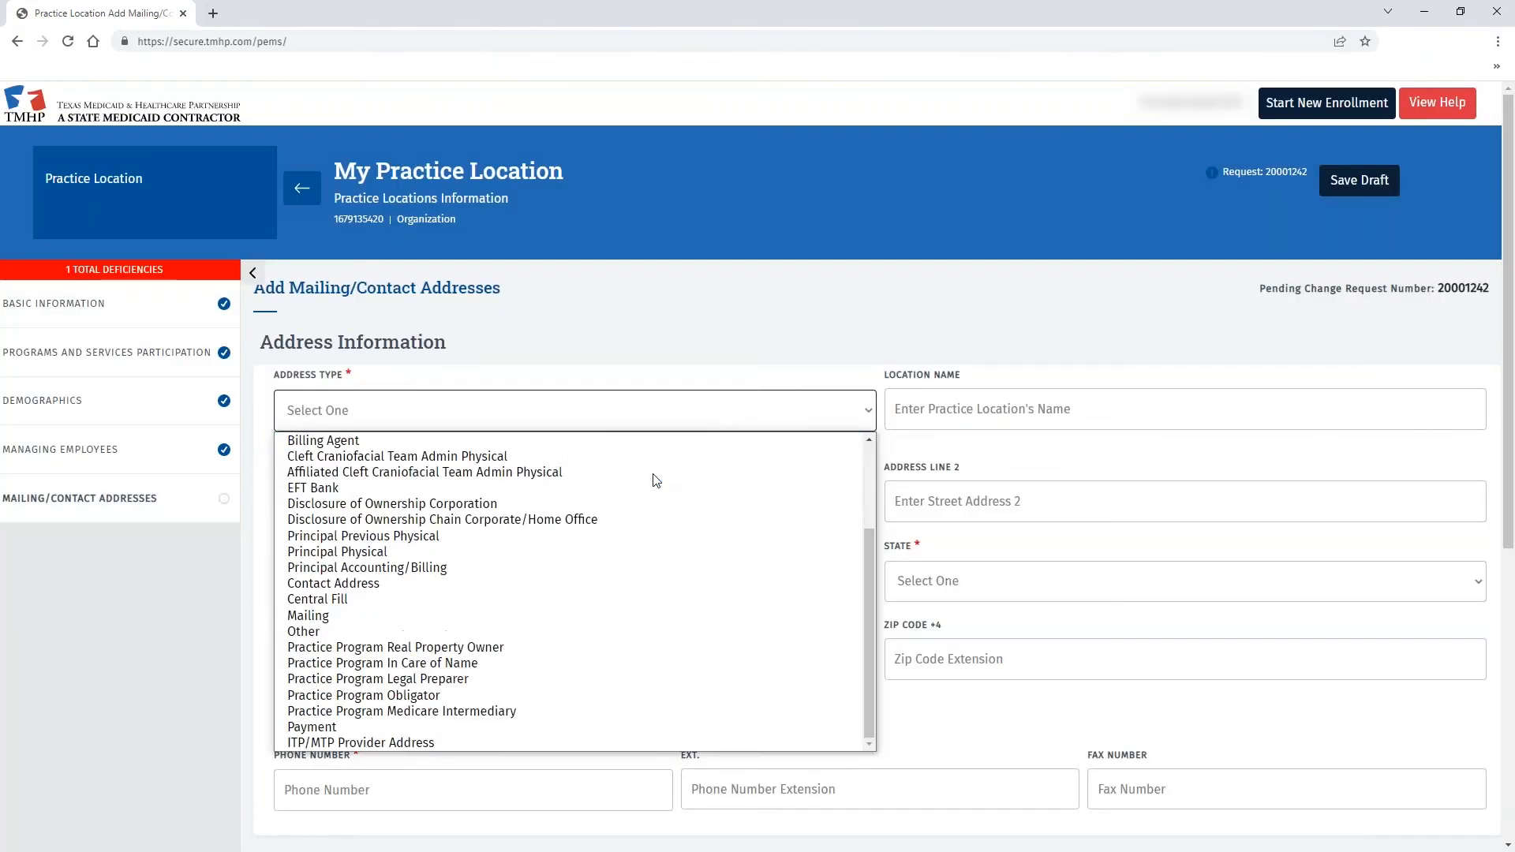
# - Add a Contact Address at 12357 Riata Trace Pkwy, Austin, TX 78727 and verify it
pyautogui.click(442, 583)
pyautogui.click(474, 501)
pyautogui.write('12357 Riata Trace Pkwy')
pyautogui.press('Tab')
pyautogui.press('Tab')
pyautogui.write('Austin')
pyautogui.press('Tab')
pyautogui.press('t')
pyautogui.press('x')
pyautogui.press('Tab')
pyautogui.write('78727')
pyautogui.press('Tab')
pyautogui.click(325, 715)
# - Enter the contact's phone number and e-mail address, then save the contact address
pyautogui.click(402, 660)
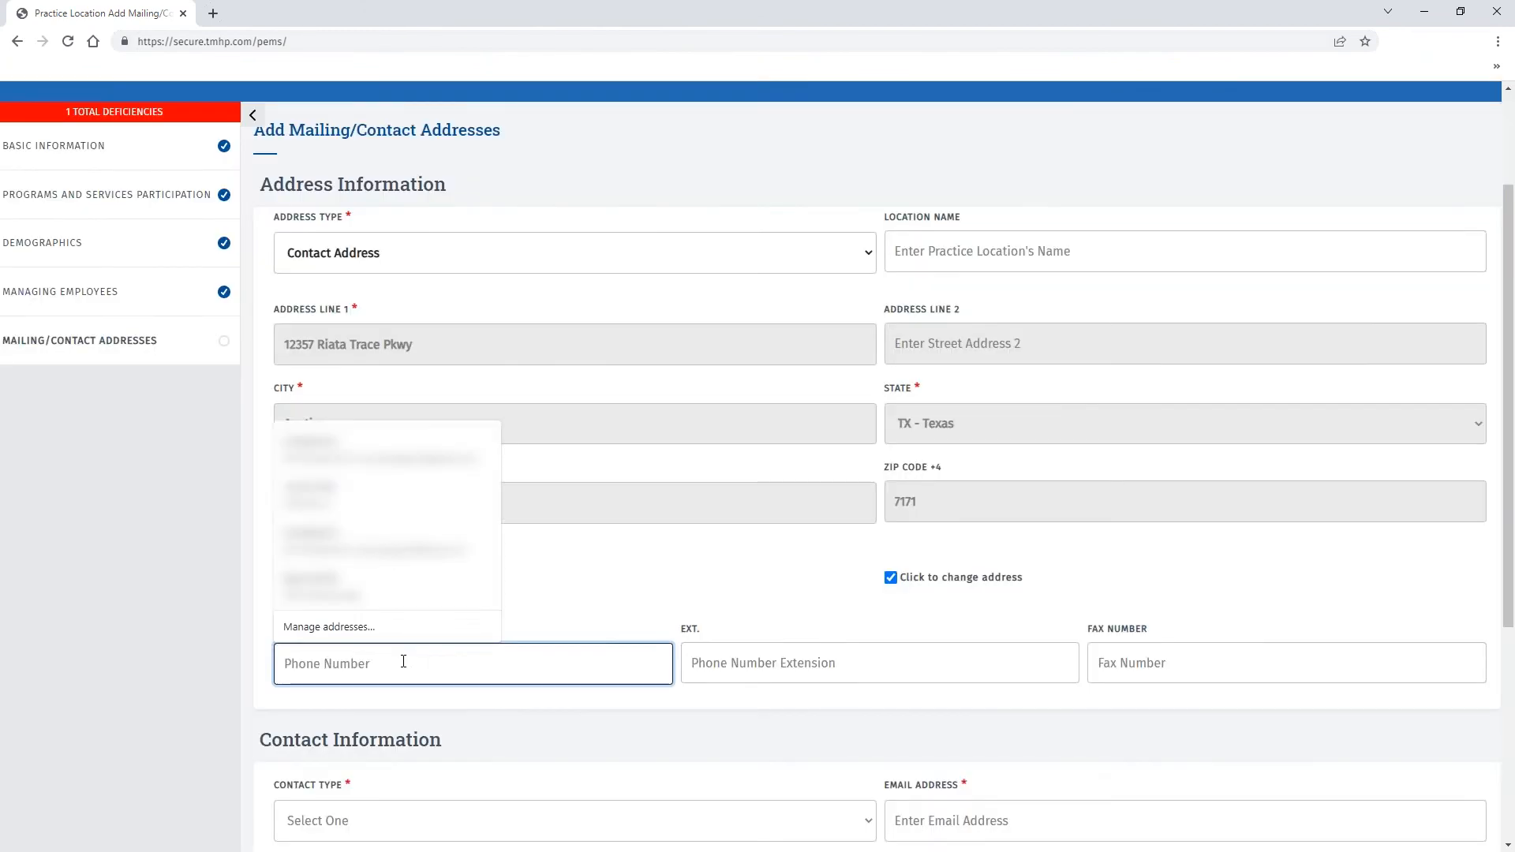
pyautogui.scroll(-5, 402, 659)
pyautogui.click(382, 454)
pyautogui.click(382, 514)
pyautogui.click(877, 657)
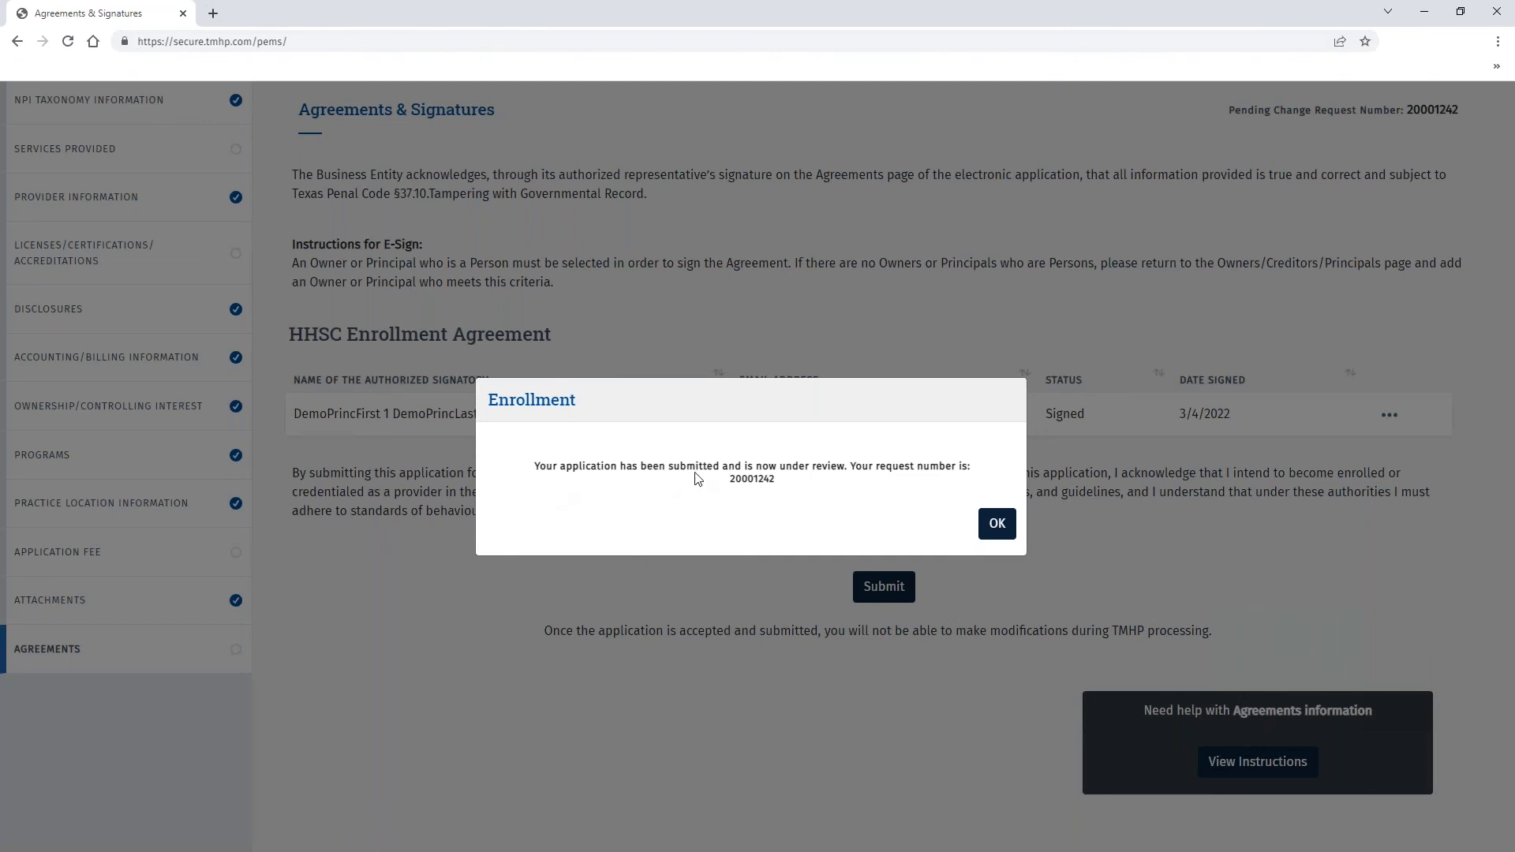
# - Copy request number 20001242 and close the submission confirmation
pyautogui.doubleClick(756, 481)
pyautogui.hotkey('ctrl', 'c')
pyautogui.click(754, 525)
pyautogui.click(1012, 532)
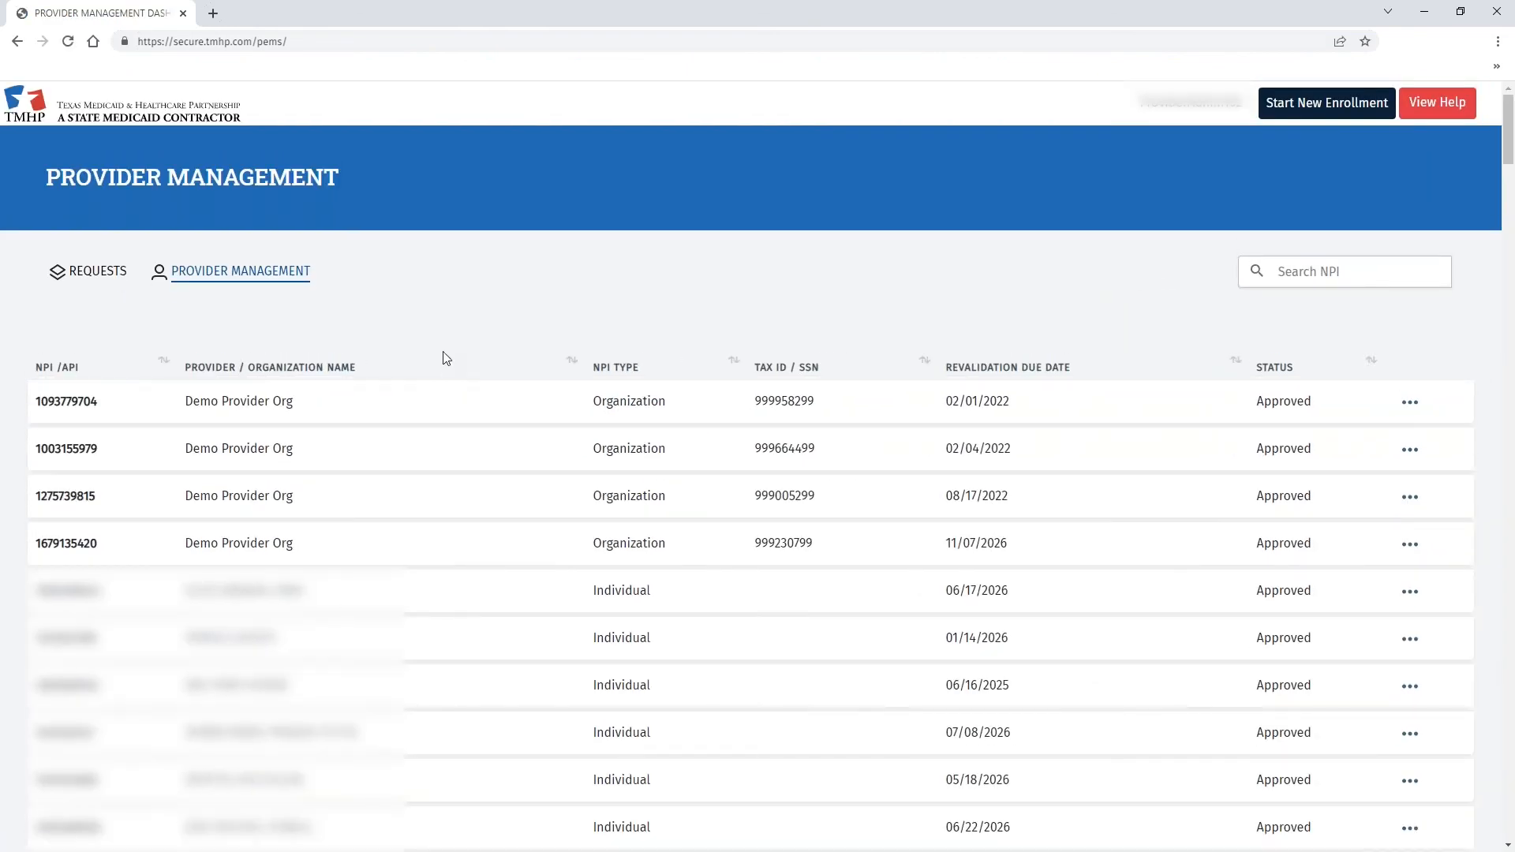
# - Search the Requests dashboard for 20001242 and check its PE Review status
pyautogui.click(104, 273)
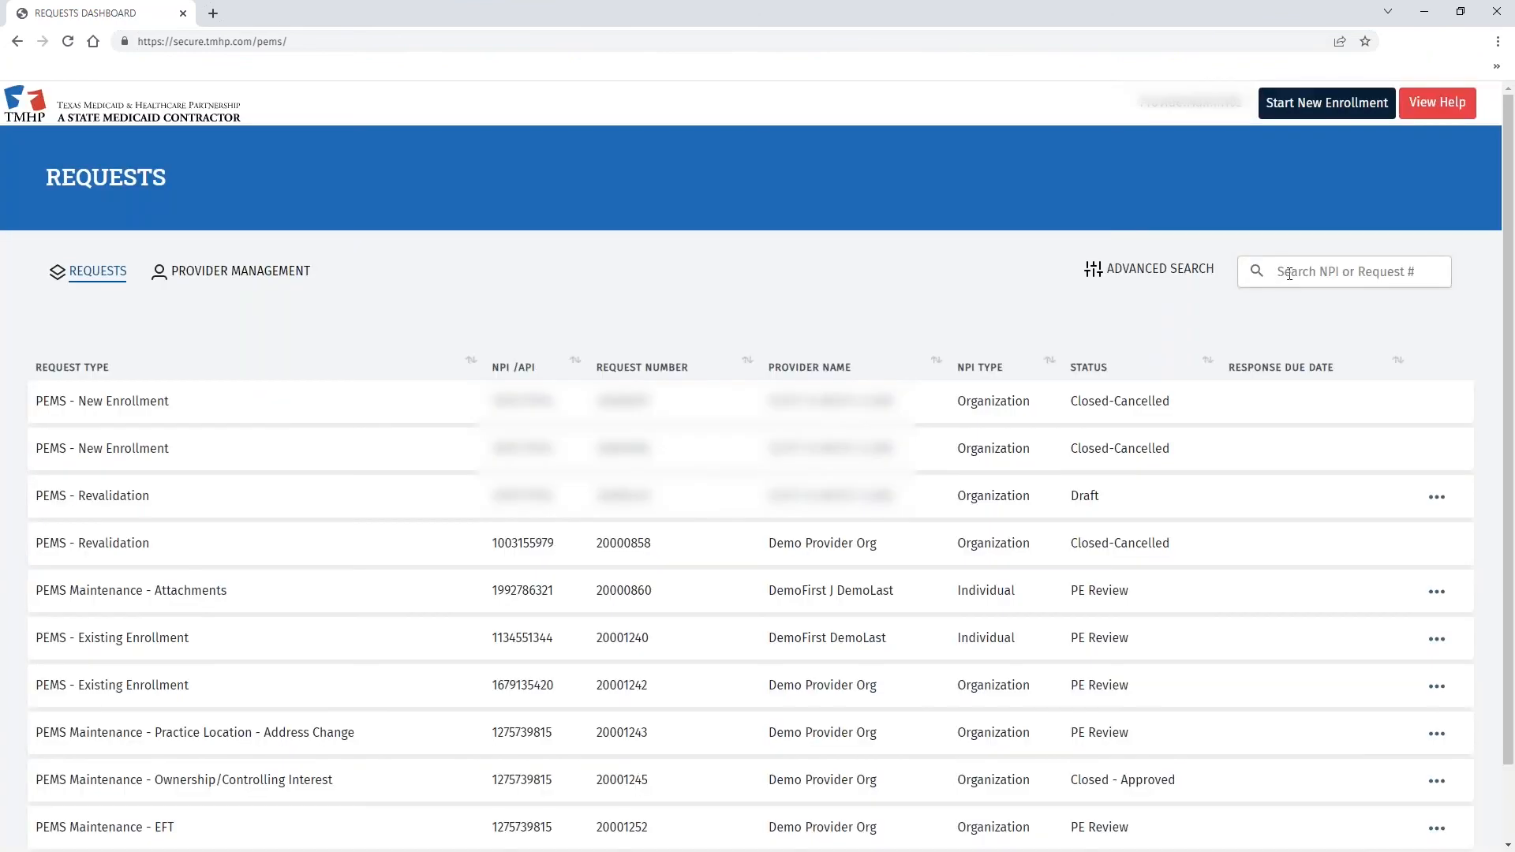
pyautogui.click(1288, 272)
pyautogui.hotkey('ctrl', 'v')
pyautogui.click(1257, 273)
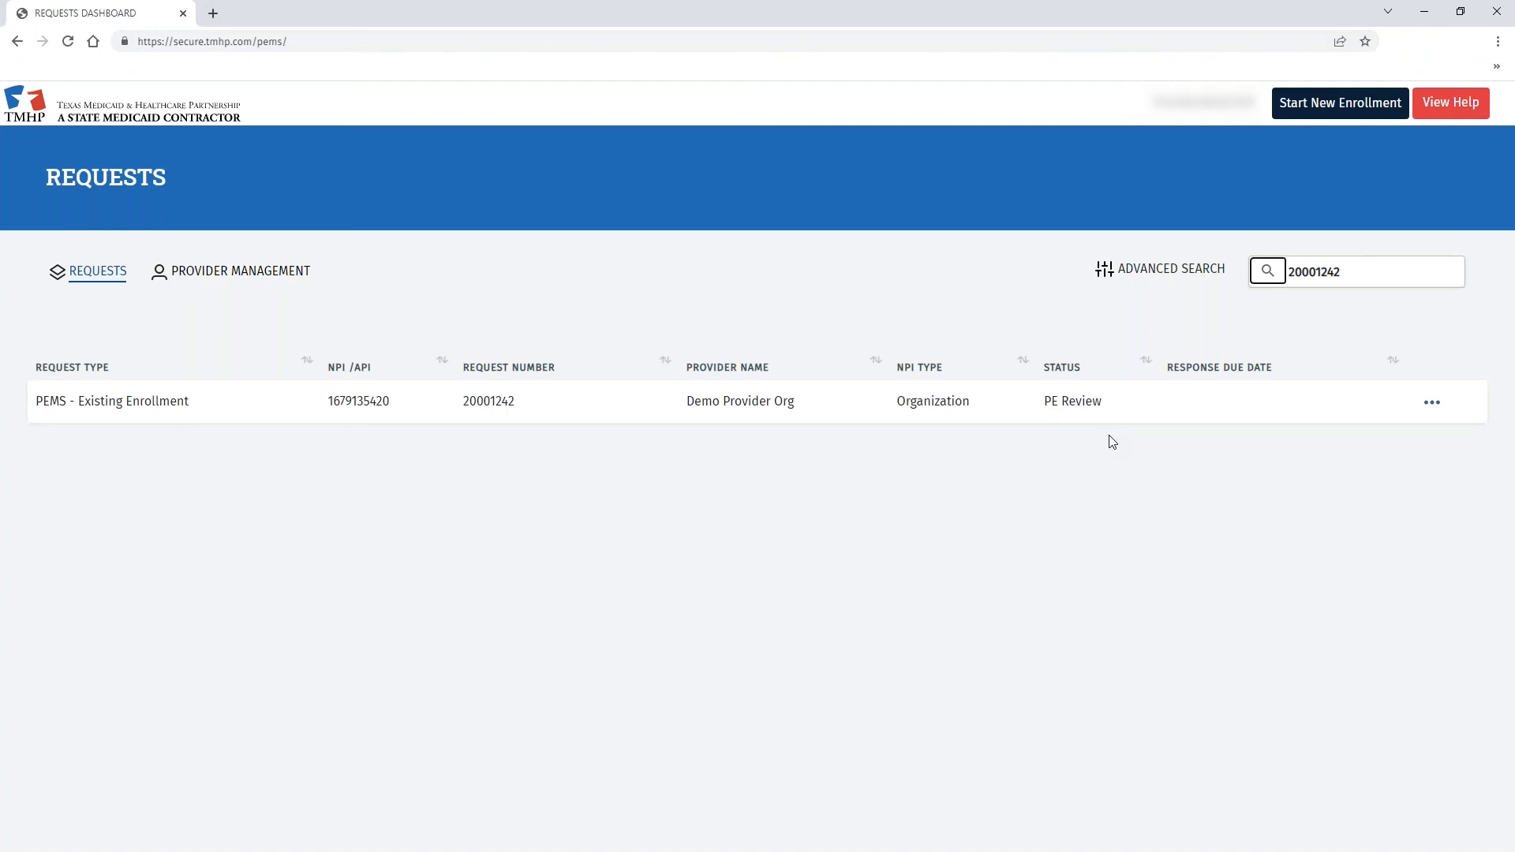
pyautogui.click(1438, 405)
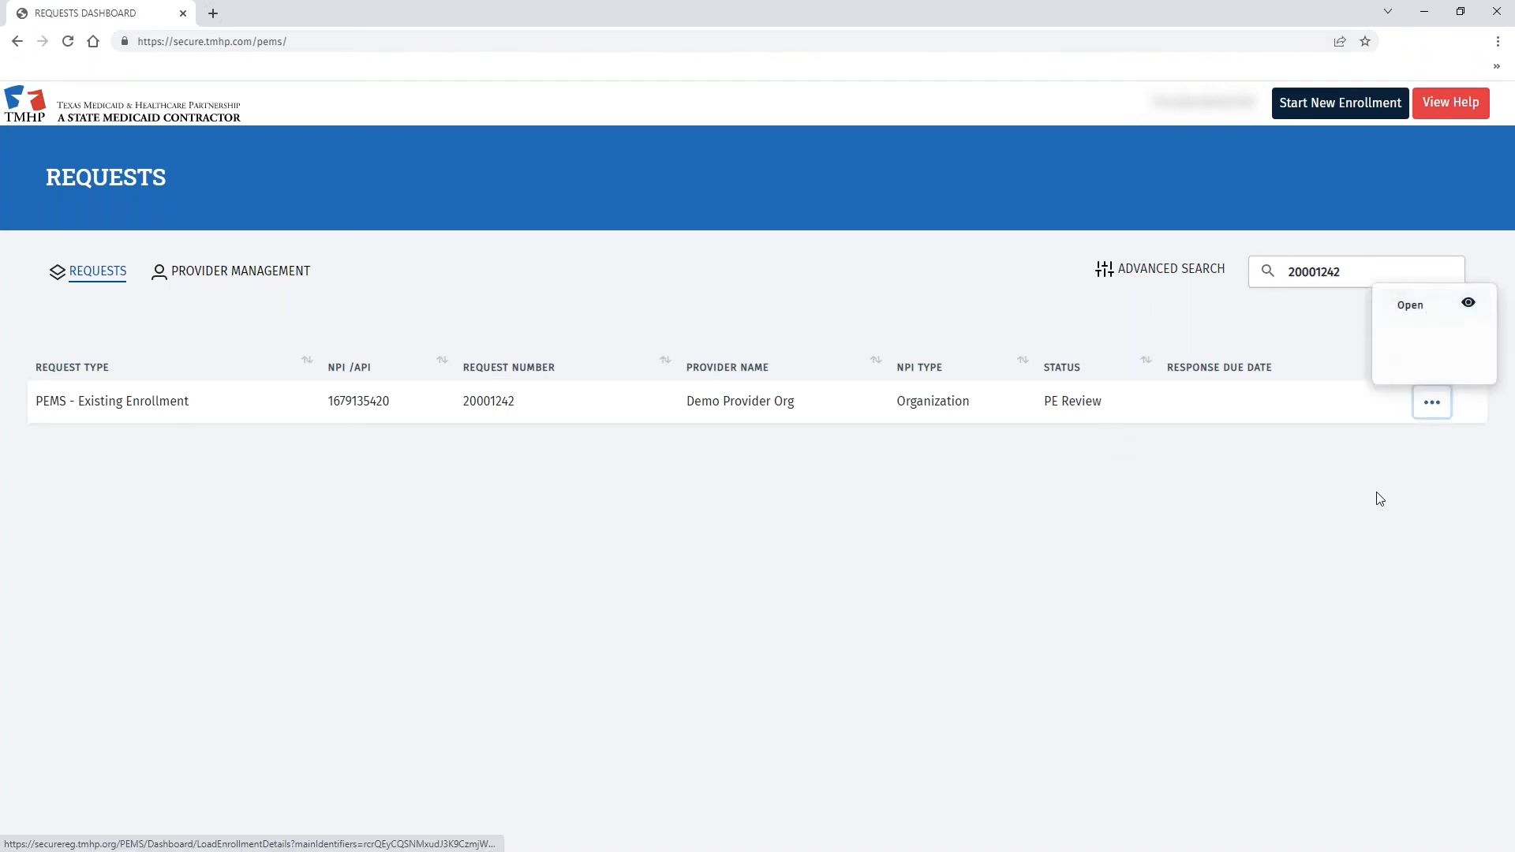
pyautogui.click(1431, 402)
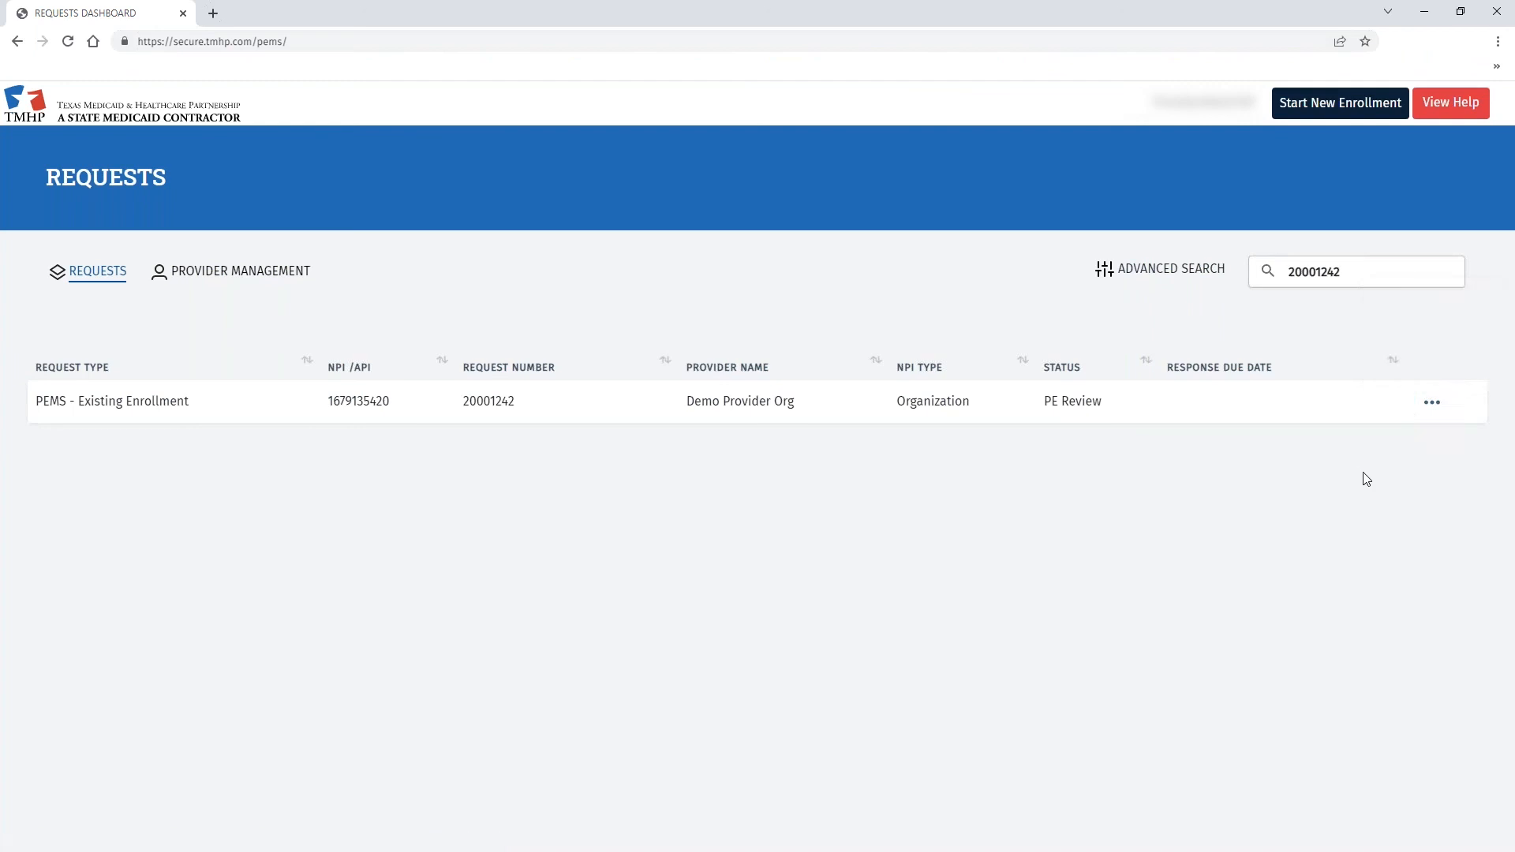